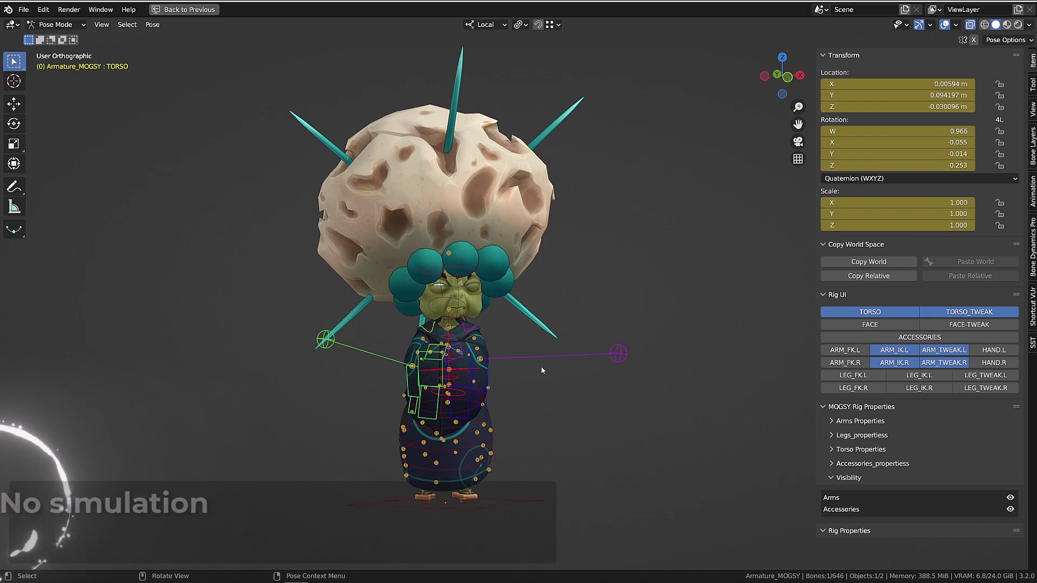
Move and rotate the character's torso control, and adjust the rotation of the hips.
{"action": "key", "text": "g"}
{"action": "left_click", "coordinate": [533, 362]}
{"action": "key", "text": "r"}
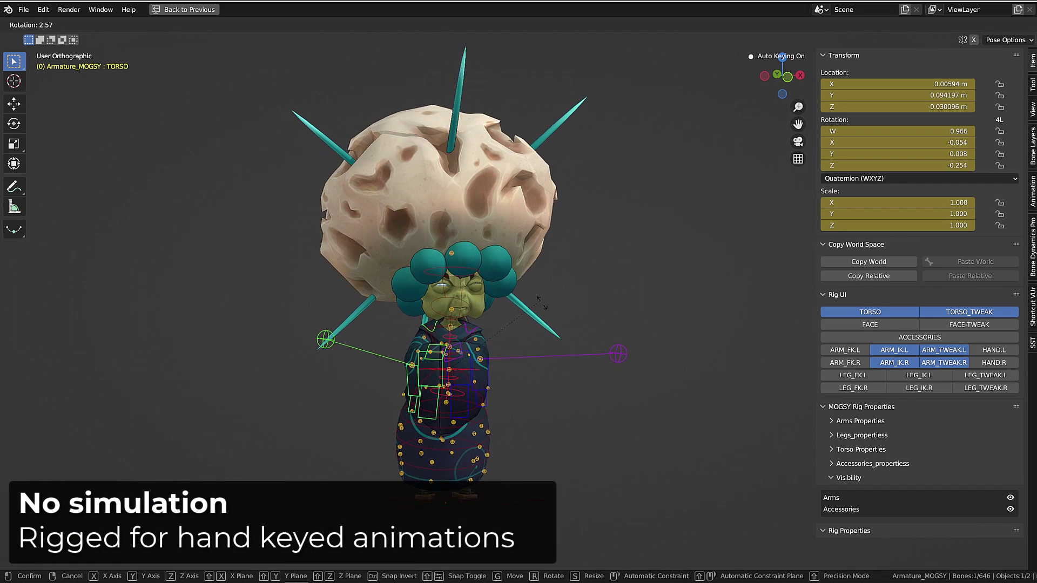
{"action": "left_click", "coordinate": [495, 330]}
{"action": "scroll", "coordinate": [496, 330], "scroll_direction": "up", "scroll_amount": 2}
{"action": "key", "text": "r"}
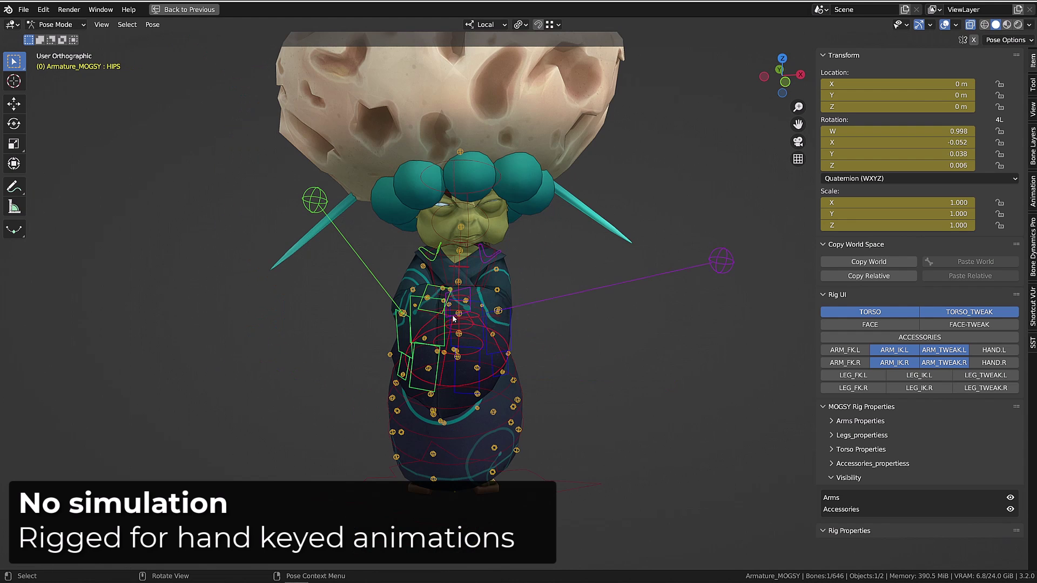
Move the left hand IK control out to the character's side and rotate it about 89 degrees around its local Z axis.
{"action": "left_click", "coordinate": [453, 319]}
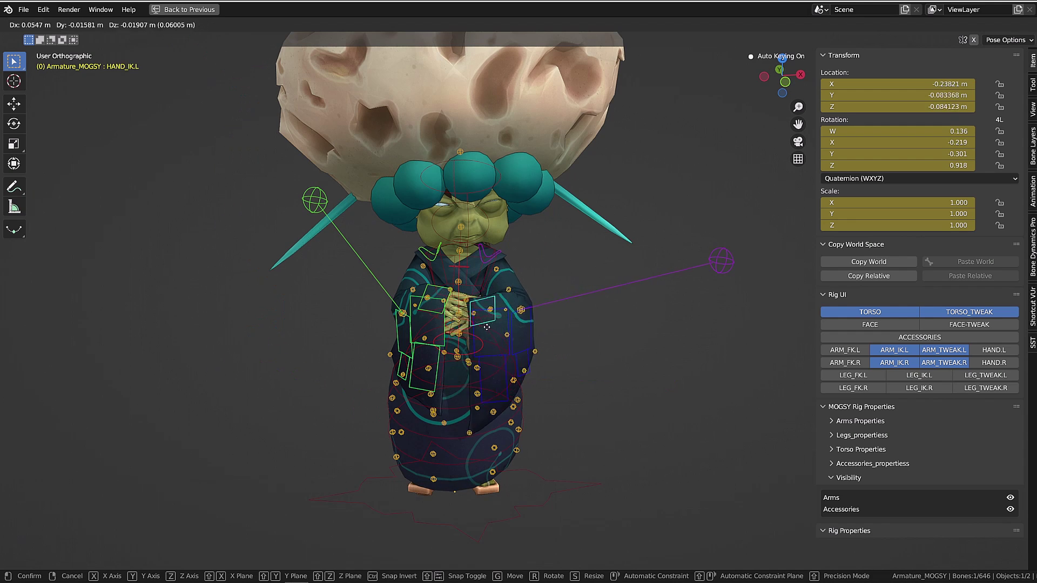
{"action": "left_click", "coordinate": [555, 339]}
{"action": "key", "text": "r"}
{"action": "left_click", "coordinate": [625, 344]}
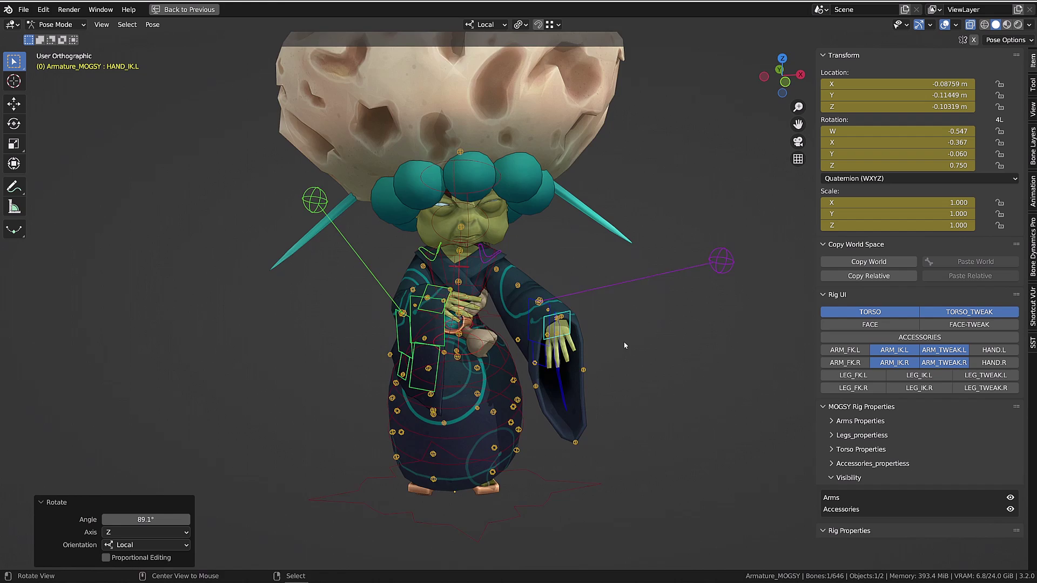
{"action": "middle_click_drag", "start_coordinate": [625, 345], "coordinate": [441, 342]}
{"action": "key", "text": "g"}
{"action": "left_click", "coordinate": [554, 336]}
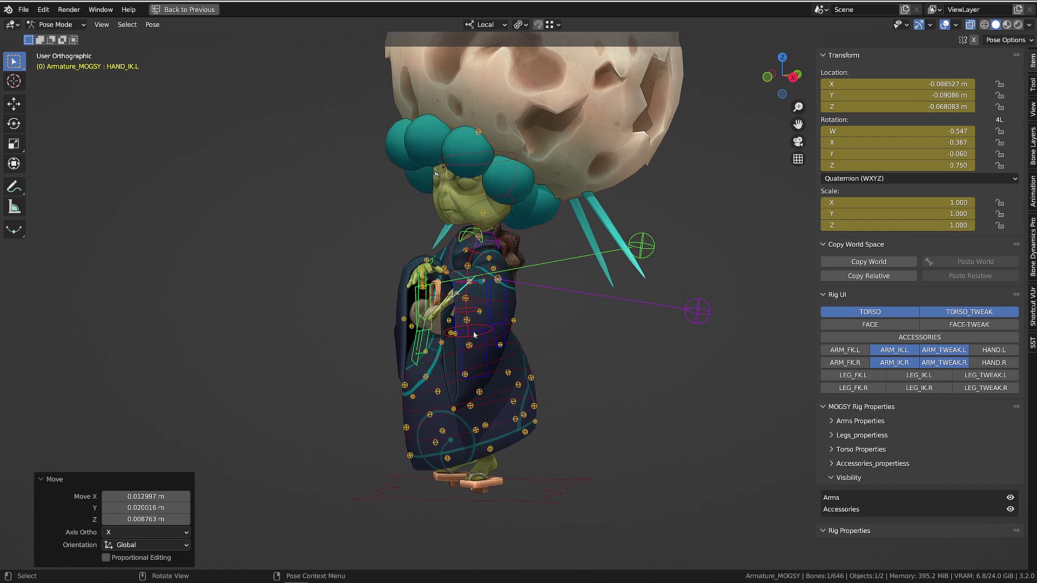
Rotate the left sleeve tip controls so the sleeve swings inward below the raised arm.
{"action": "left_click", "coordinate": [489, 316]}
{"action": "middle_click_drag", "start_coordinate": [488, 316], "coordinate": [618, 343]}
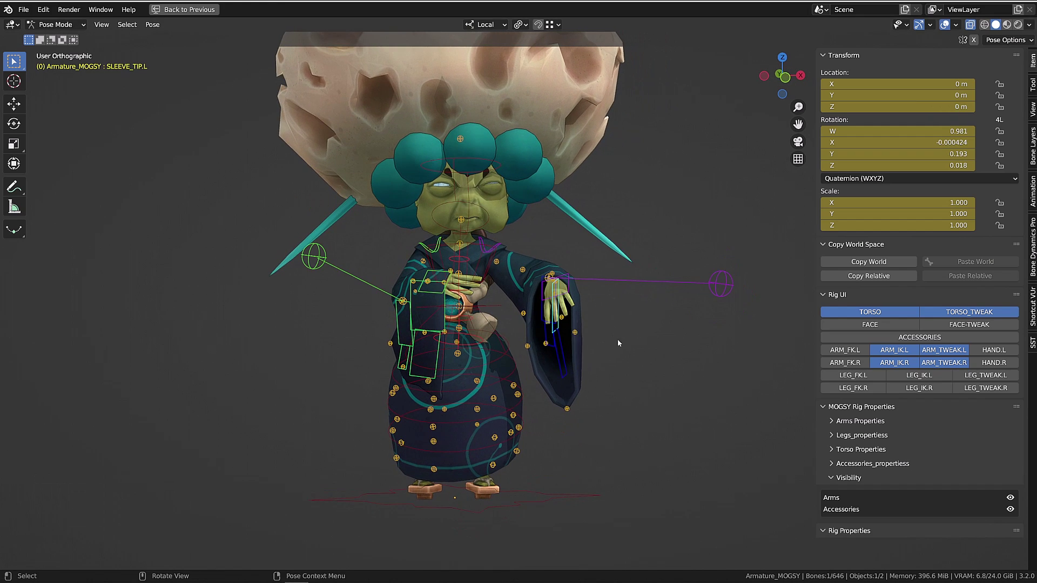
{"action": "left_click", "coordinate": [615, 356]}
{"action": "left_click", "coordinate": [566, 365]}
{"action": "middle_click_drag", "start_coordinate": [566, 365], "coordinate": [592, 365]}
{"action": "key", "text": "r"}
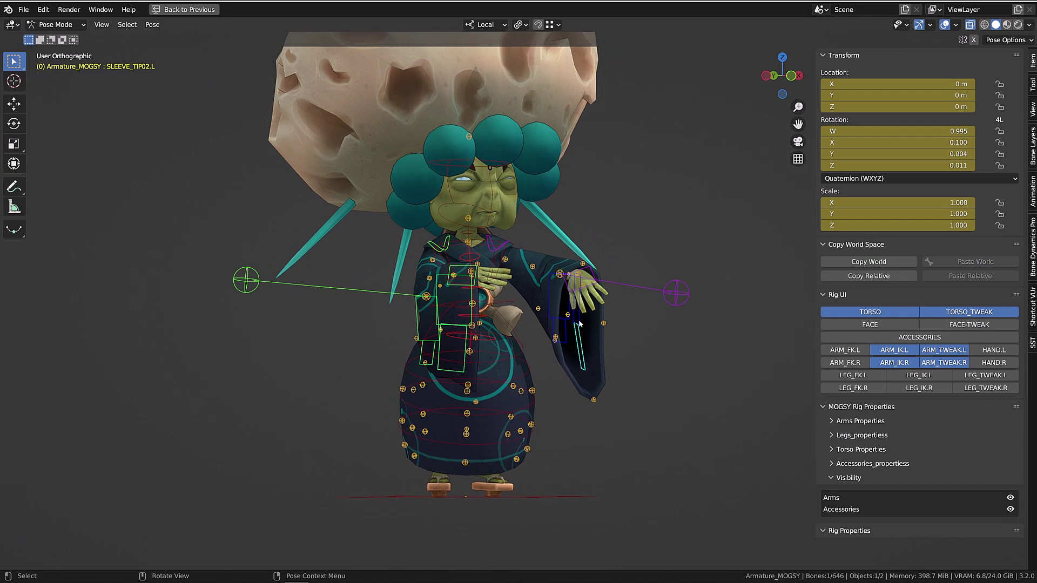
{"action": "left_click", "coordinate": [566, 347]}
{"action": "left_click", "coordinate": [568, 348]}
{"action": "key", "text": "r"}
{"action": "left_click", "coordinate": [544, 397]}
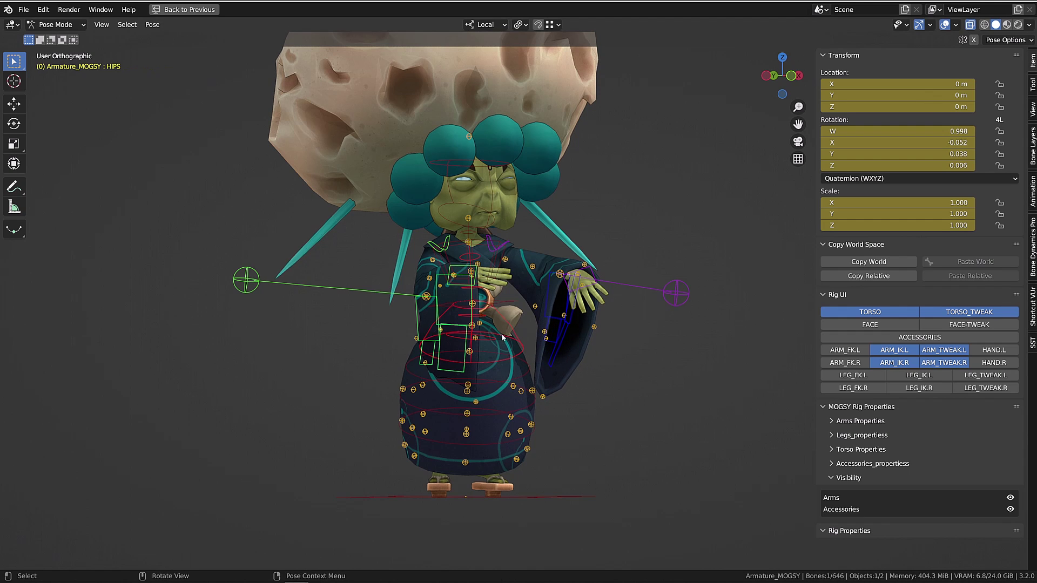
Rotate the upper skirt control about 46 degrees and the lowest skirt control about 19 degrees in the view plane.
{"action": "middle_click_drag", "start_coordinate": [503, 338], "coordinate": [518, 348]}
{"action": "key", "text": "r"}
{"action": "left_click", "coordinate": [537, 372]}
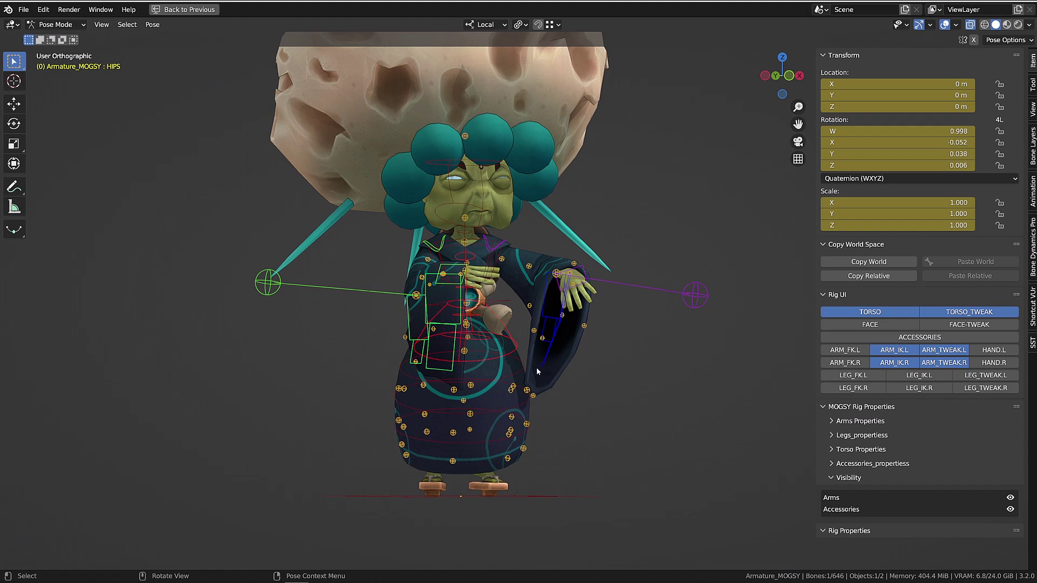
{"action": "key", "text": "r"}
{"action": "left_click", "coordinate": [497, 421]}
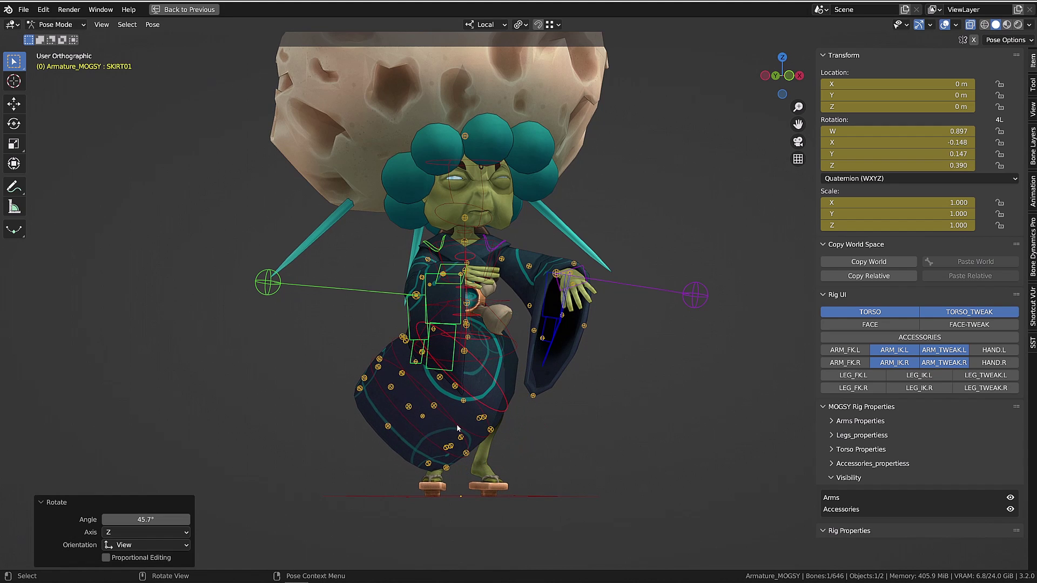
{"action": "left_click", "coordinate": [411, 427]}
{"action": "key", "text": "r"}
{"action": "left_click", "coordinate": [397, 414]}
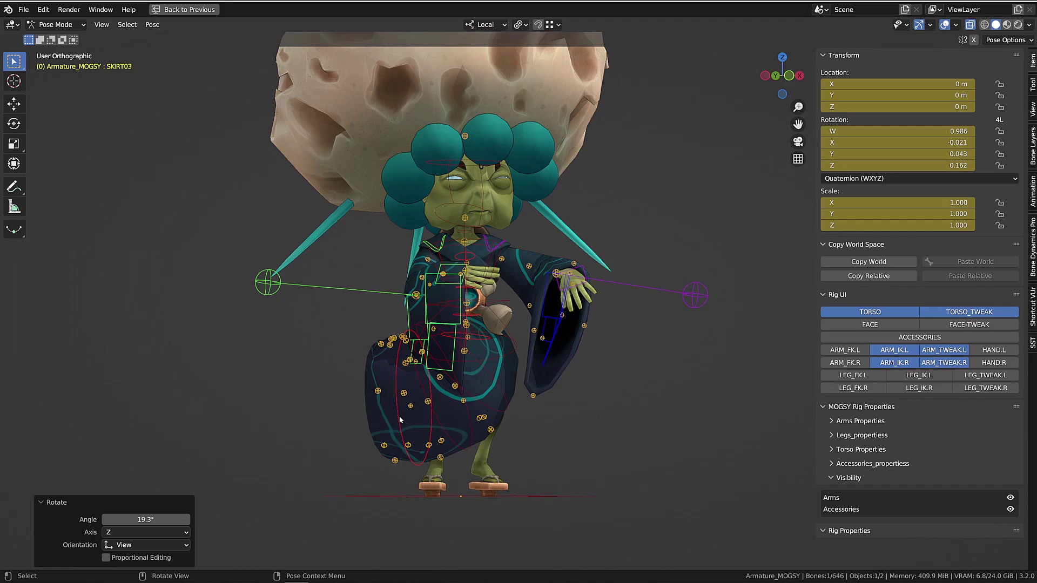
Select all three skirt controls and rotate them together to swing the whole skirt.
{"action": "left_click", "coordinate": [468, 414], "text": "shift"}
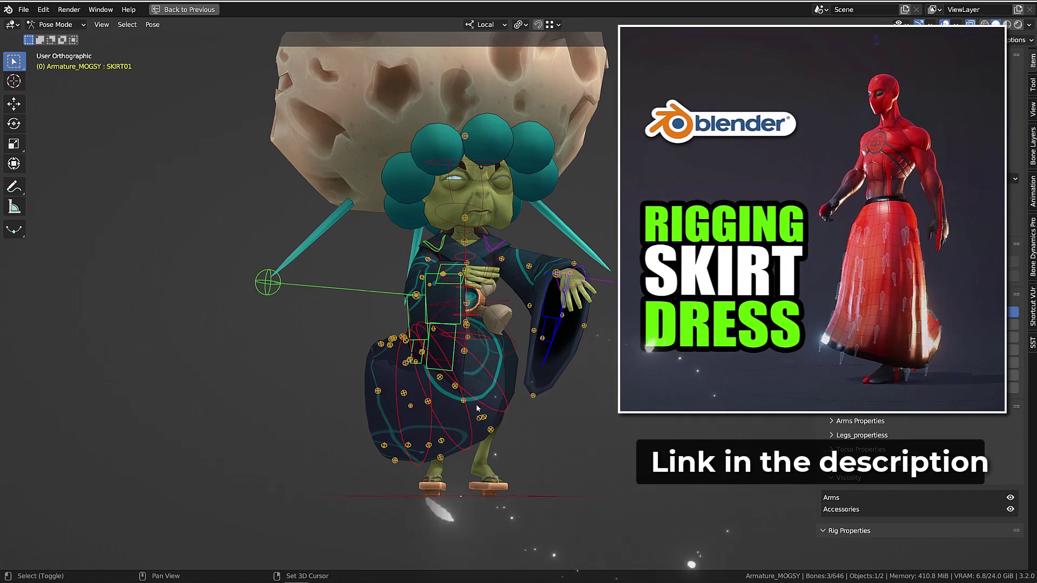
{"action": "left_click", "coordinate": [475, 404], "text": "shift"}
{"action": "key", "text": "r"}
{"action": "left_click", "coordinate": [444, 455]}
Try to move the lower front robe control, and undo the last two pose changes.
{"action": "left_click", "coordinate": [423, 455]}
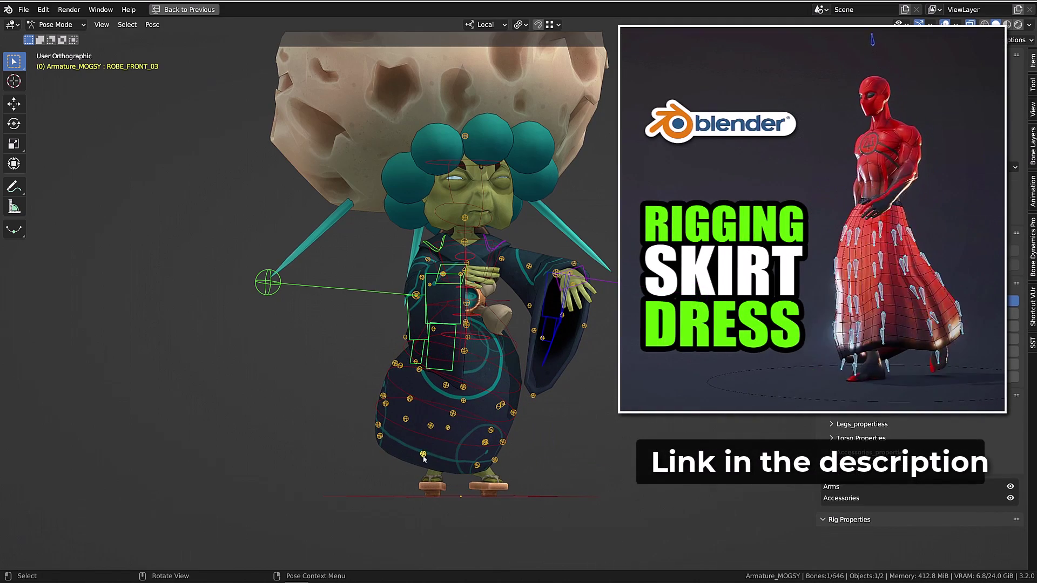
{"action": "key", "text": "g"}
{"action": "right_click", "coordinate": [426, 465]}
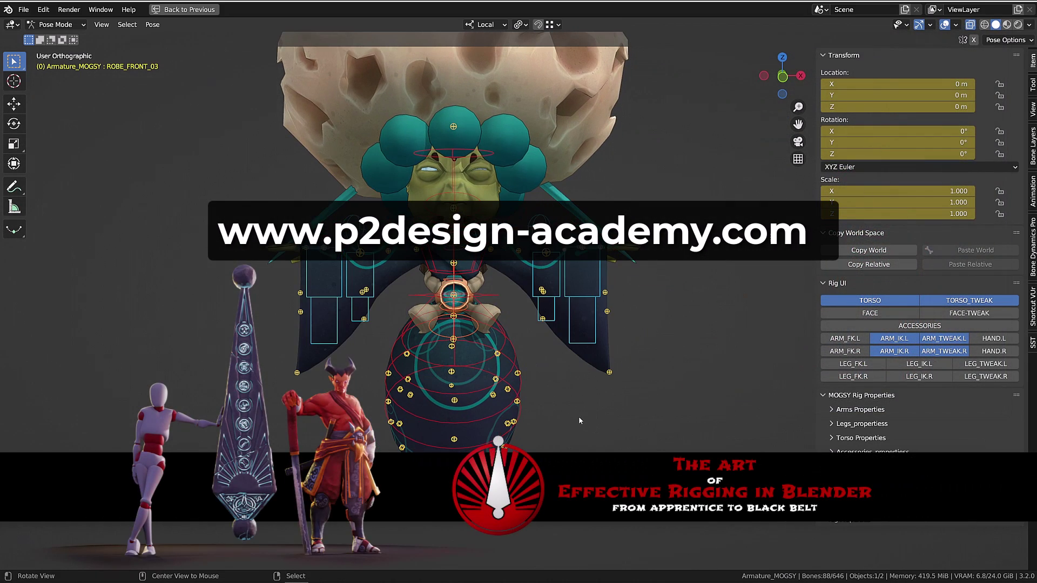
{"action": "key", "text": "ctrl+z"}
{"action": "key", "text": "ctrl+z"}
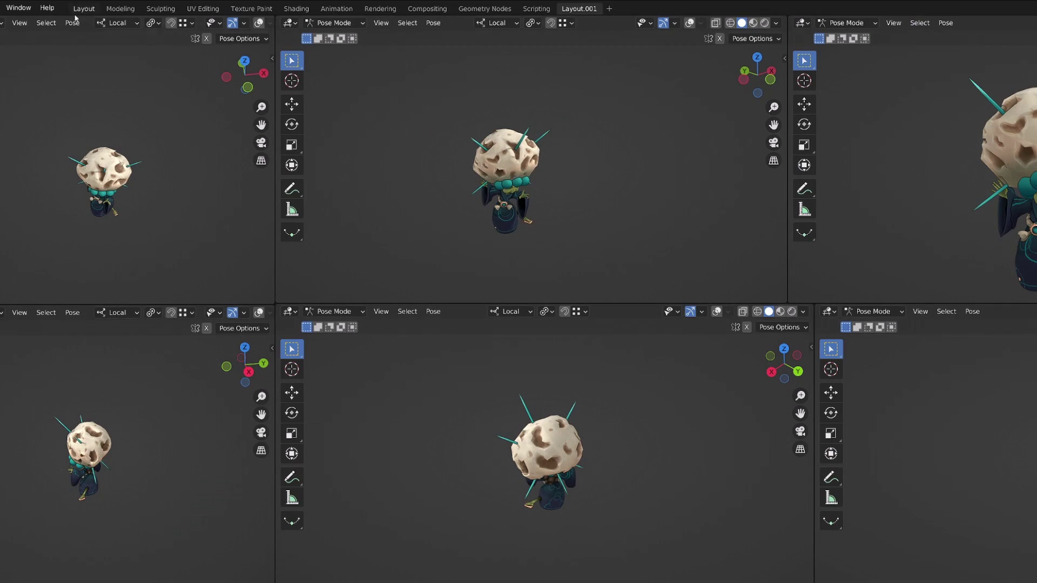
Switch to the Layout workspace and rotate the chest control at frame 10 of 03_SKILL_A.
{"action": "left_click", "coordinate": [81, 9]}
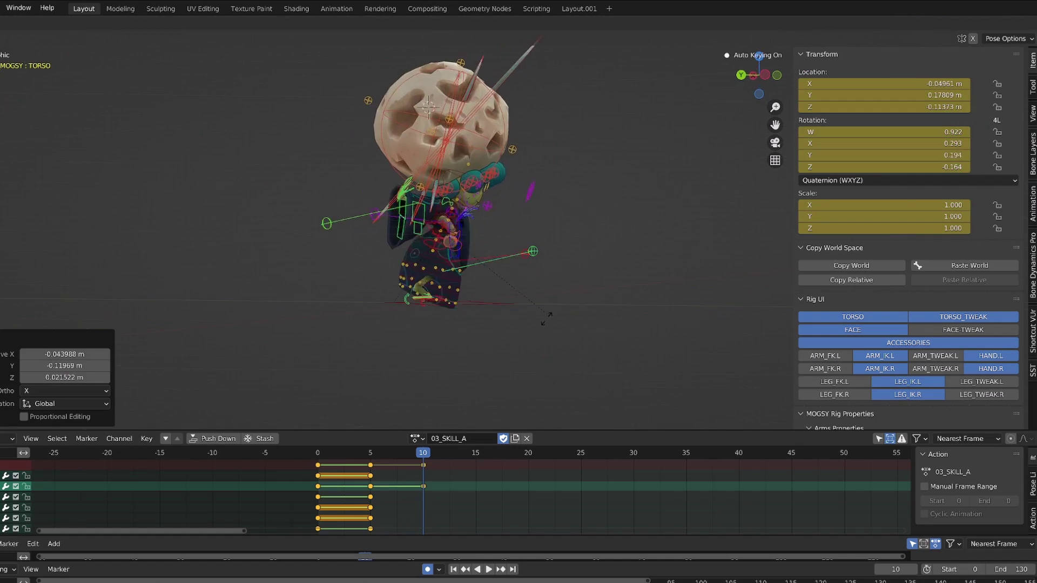
{"action": "middle_click_drag", "start_coordinate": [556, 162], "coordinate": [533, 277]}
{"action": "left_click", "coordinate": [524, 229]}
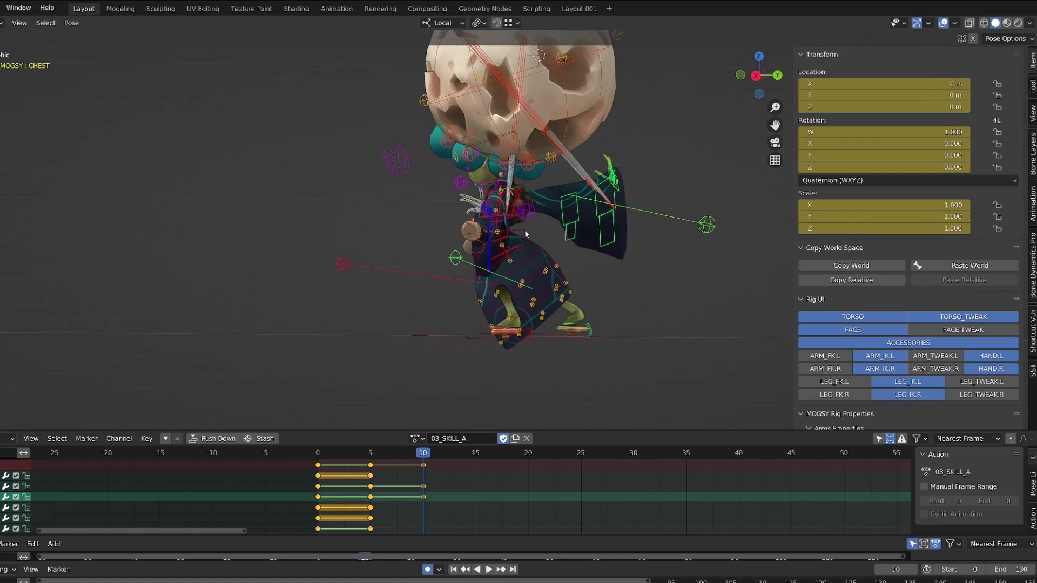
{"action": "key", "text": "r"}
{"action": "middle_click_drag", "start_coordinate": [524, 229], "coordinate": [540, 216]}
Move the right hand IK control forward in front of the body at frame 10.
{"action": "left_click", "coordinate": [354, 229]}
{"action": "key", "text": "g"}
{"action": "left_click", "coordinate": [368, 224]}
Compare frames 5 and 10, and keyframe SPIKE_PARENT and SPIKE_PARENT.L at frame 10.
{"action": "scroll", "coordinate": [879, 324], "scroll_direction": "down", "scroll_amount": 10}
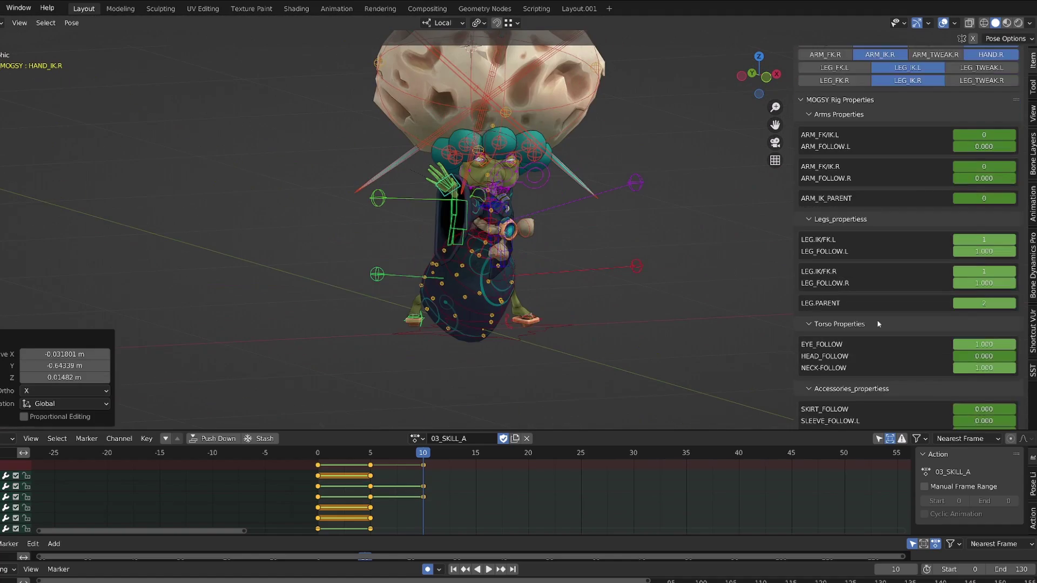
{"action": "left_click", "coordinate": [370, 453]}
{"action": "left_click", "coordinate": [422, 453]}
{"action": "key", "text": "i"}
{"action": "key", "text": "i"}
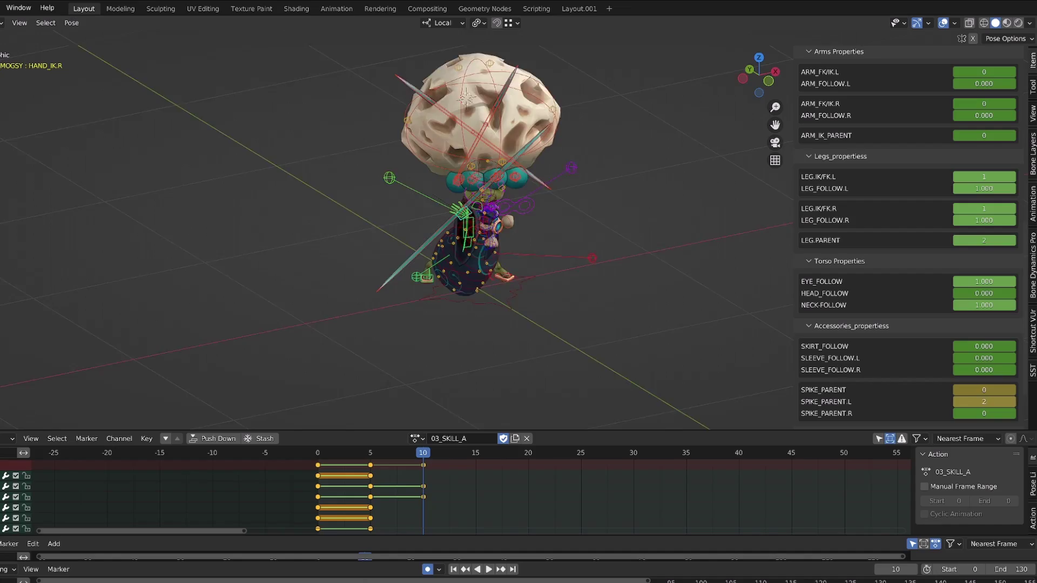
Place the left head spike in the right hand and rotate it around its local Z axis.
{"action": "middle_click_drag", "start_coordinate": [354, 229], "coordinate": [448, 270]}
{"action": "key", "text": "r"}
{"action": "key", "text": "g"}
{"action": "left_click", "coordinate": [432, 297]}
{"action": "key", "text": "r"}
{"action": "key", "text": "z"}
{"action": "key", "text": "z"}
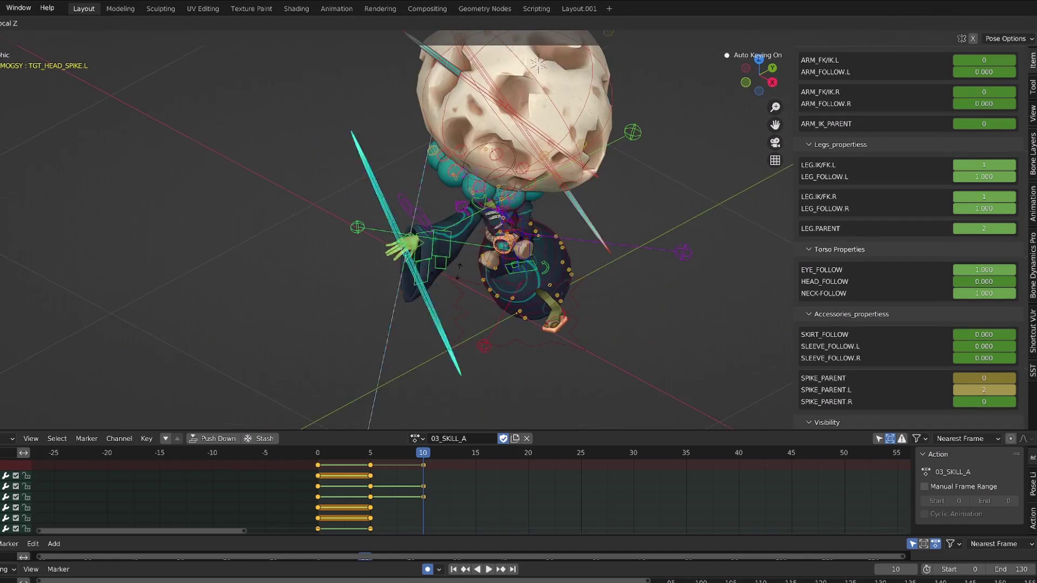
{"action": "left_click", "coordinate": [458, 272]}
Rotate the right hand IK control to align the hand with the held spike.
{"action": "key", "text": "KP_3"}
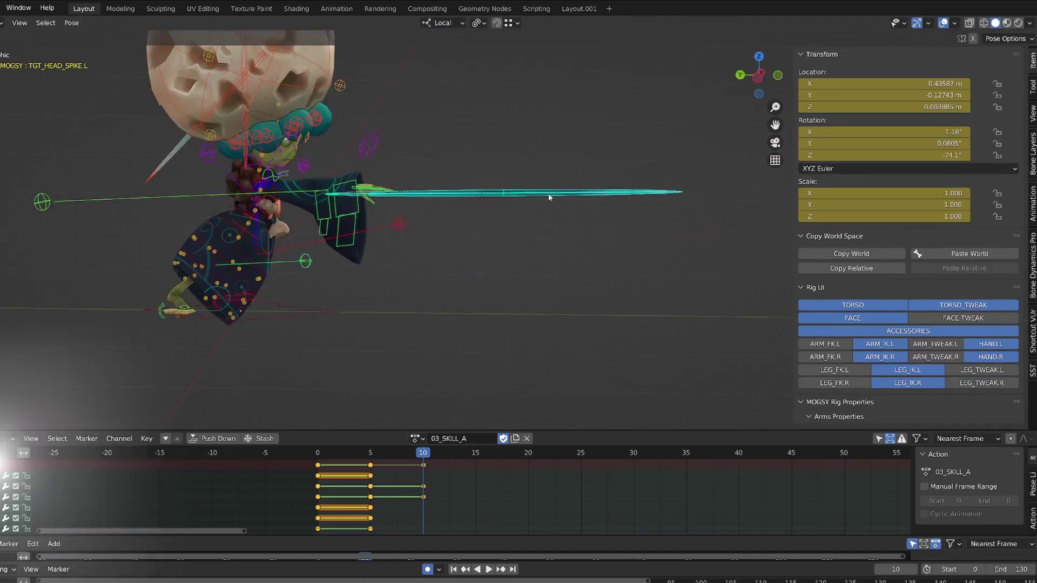
{"action": "middle_click_drag", "start_coordinate": [378, 243], "coordinate": [443, 236]}
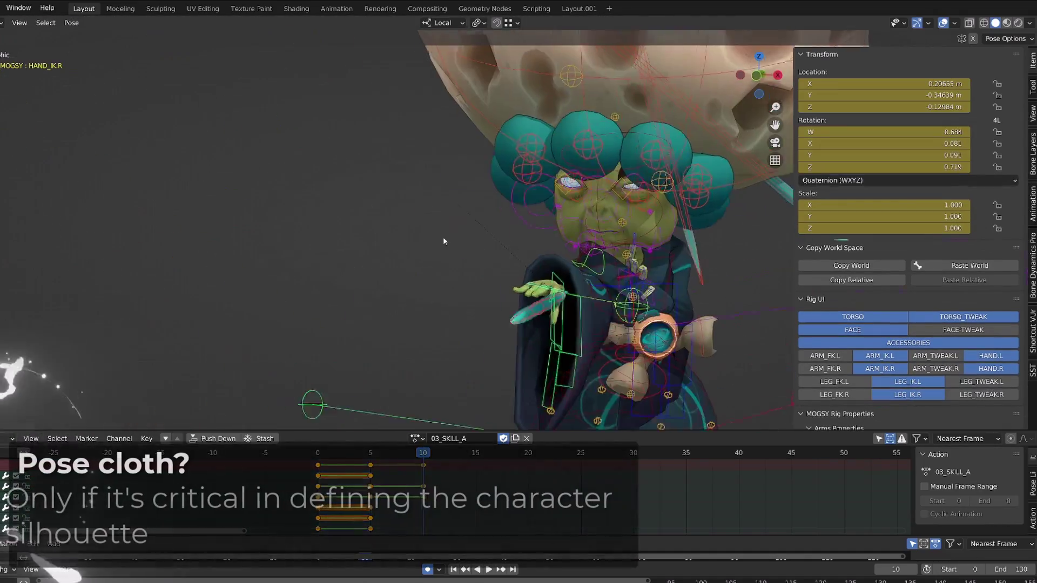
{"action": "scroll", "coordinate": [422, 322], "scroll_direction": "up", "scroll_amount": 8}
{"action": "key", "text": "r"}
{"action": "left_click", "coordinate": [426, 308]}
{"action": "middle_click_drag", "start_coordinate": [423, 322], "coordinate": [378, 345]}
Pose the right hand's fingers around the spike, rotating the pinky's second joint about 21 degrees.
{"action": "left_click", "coordinate": [372, 378]}
{"action": "middle_click_drag", "start_coordinate": [373, 387], "coordinate": [419, 323], "text": "shift"}
{"action": "left_click", "coordinate": [424, 323]}
{"action": "key", "text": "r"}
{"action": "left_click", "coordinate": [438, 288]}
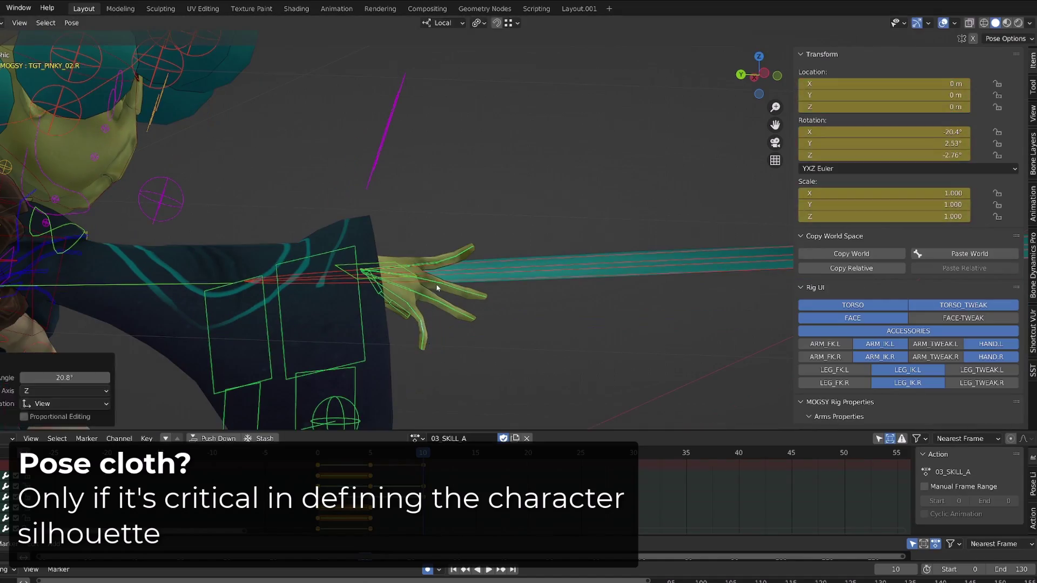
{"action": "left_click", "coordinate": [430, 282]}
{"action": "middle_click_drag", "start_coordinate": [430, 287], "coordinate": [520, 286]}
{"action": "left_click", "coordinate": [513, 273]}
{"action": "key", "text": "g"}
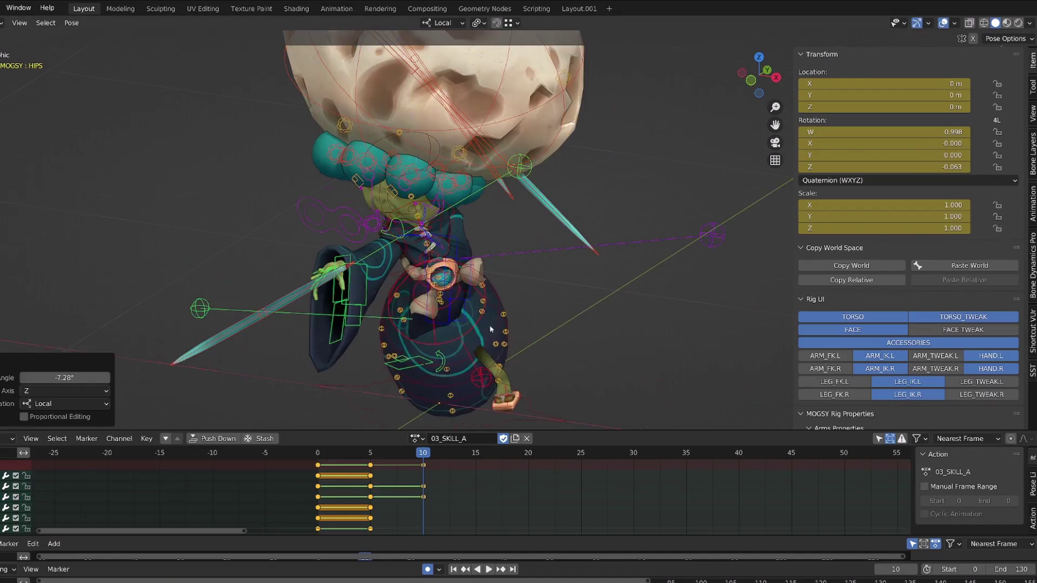
Rotate the neck control about 4 degrees and refine the head pose with a Y-axis rotation.
{"action": "middle_click_drag", "start_coordinate": [490, 329], "coordinate": [399, 302]}
{"action": "key", "text": "g"}
{"action": "key", "text": "r"}
{"action": "left_click", "coordinate": [395, 181]}
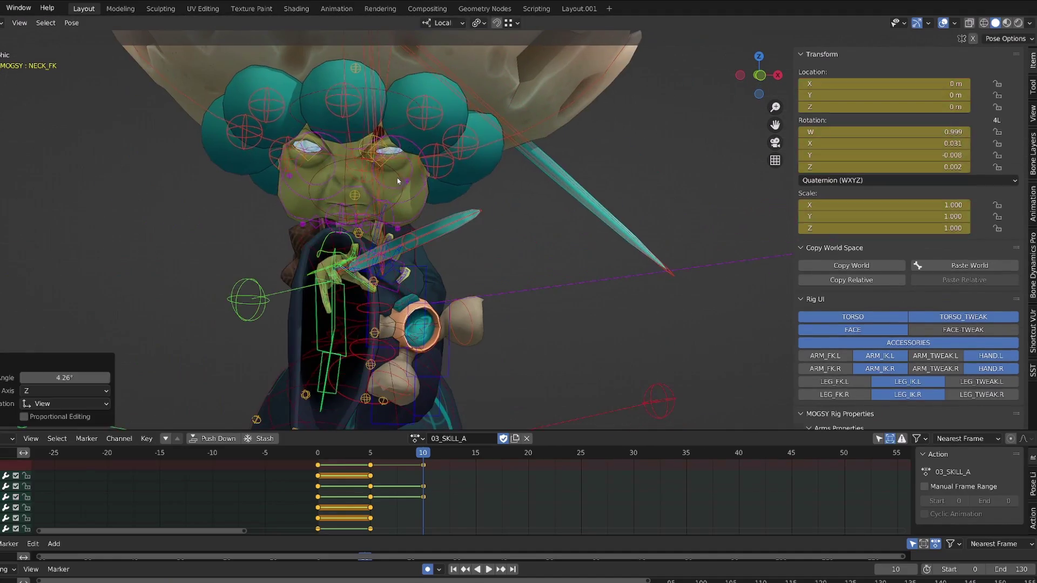
{"action": "left_click", "coordinate": [510, 208]}
{"action": "key", "text": "r"}
{"action": "key", "text": "y"}
{"action": "left_click", "coordinate": [487, 176]}
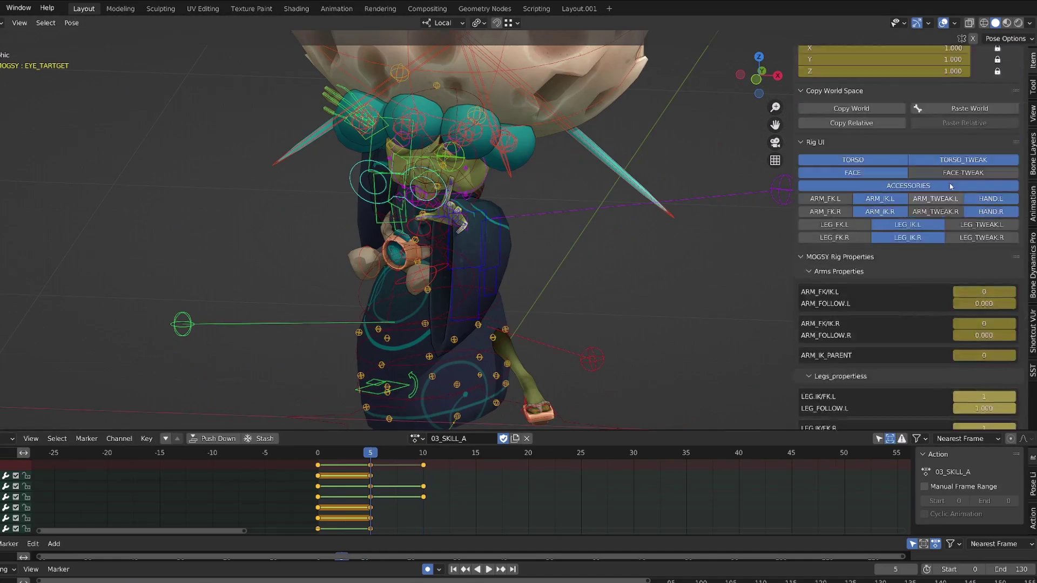
Play the action from frame 10 and display the face tweak controls.
{"action": "left_click", "coordinate": [425, 457]}
{"action": "key", "text": "space"}
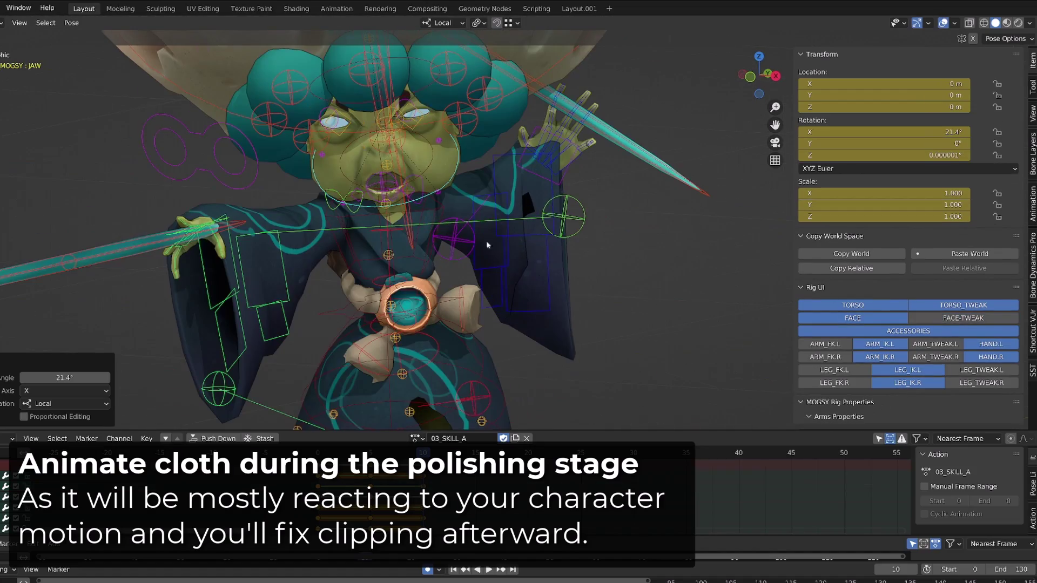
{"action": "left_click", "coordinate": [963, 319]}
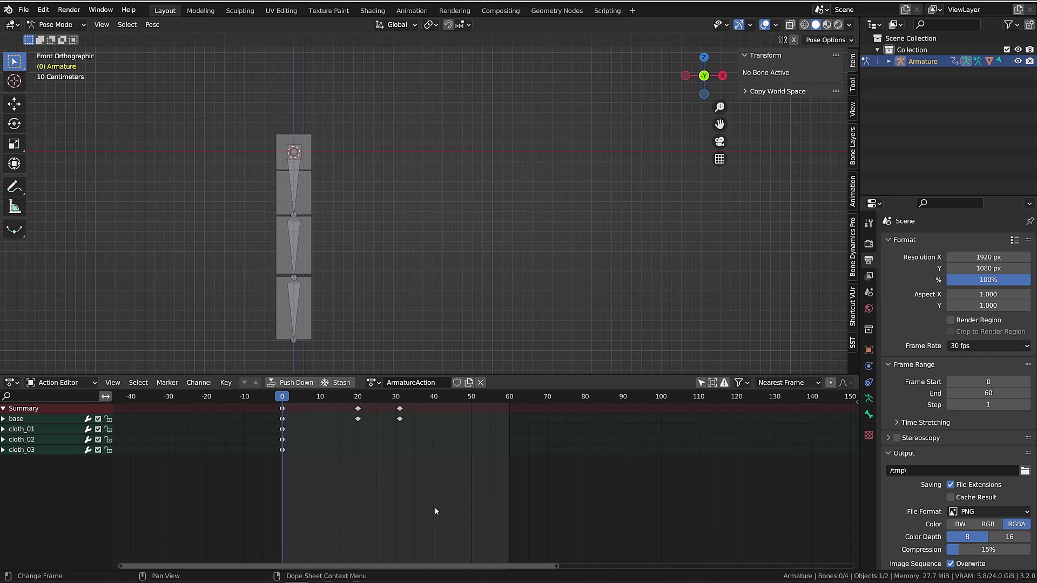
Play and scrub the sample cloth chain's animation to study the motion of its base bone.
{"action": "key", "text": "space"}
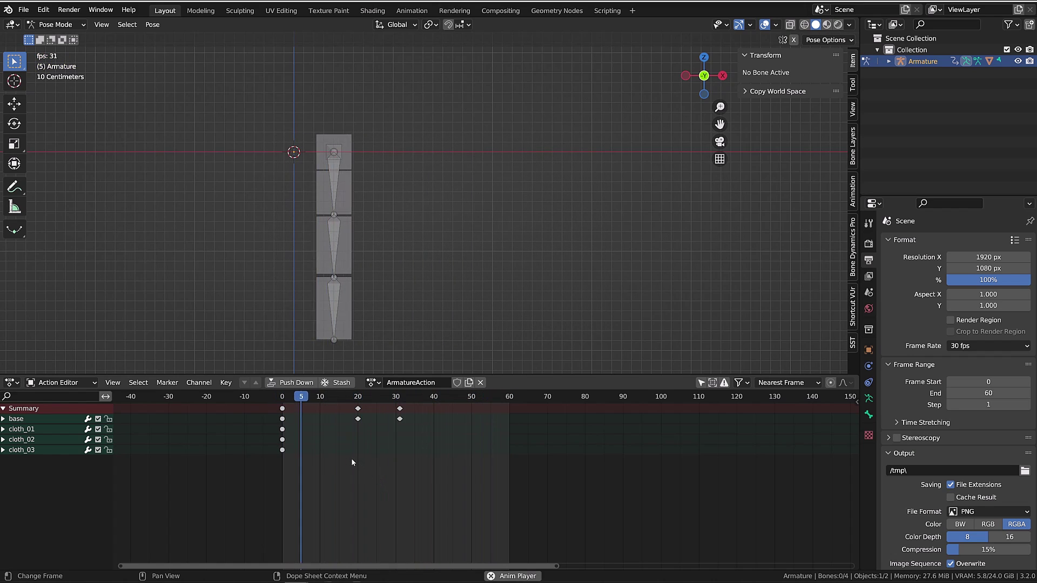
{"action": "key", "text": "space"}
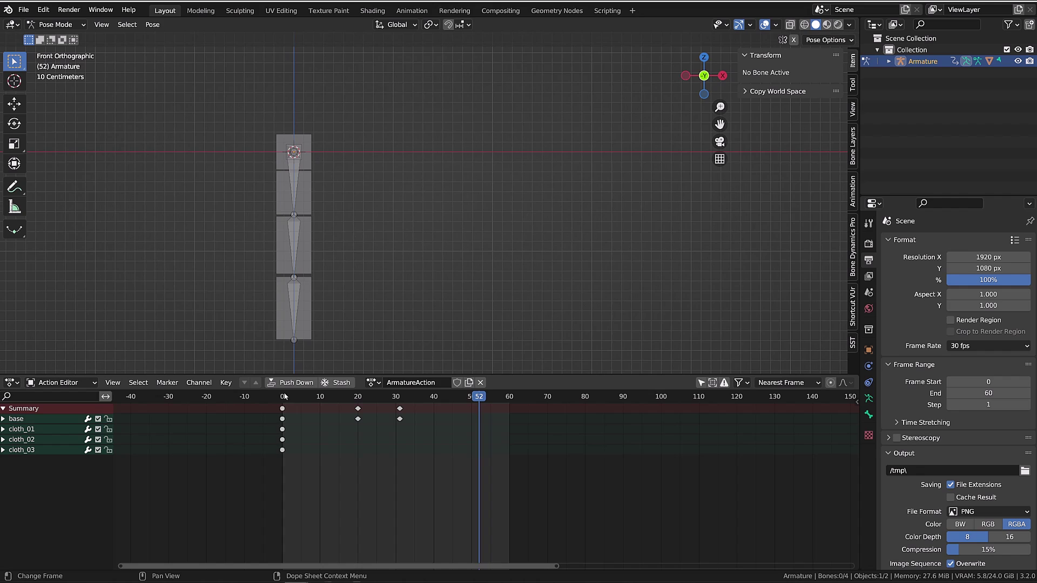
{"action": "left_click_drag", "start_coordinate": [304, 403], "coordinate": [343, 424]}
{"action": "key", "text": "space"}
{"action": "key", "text": "space"}
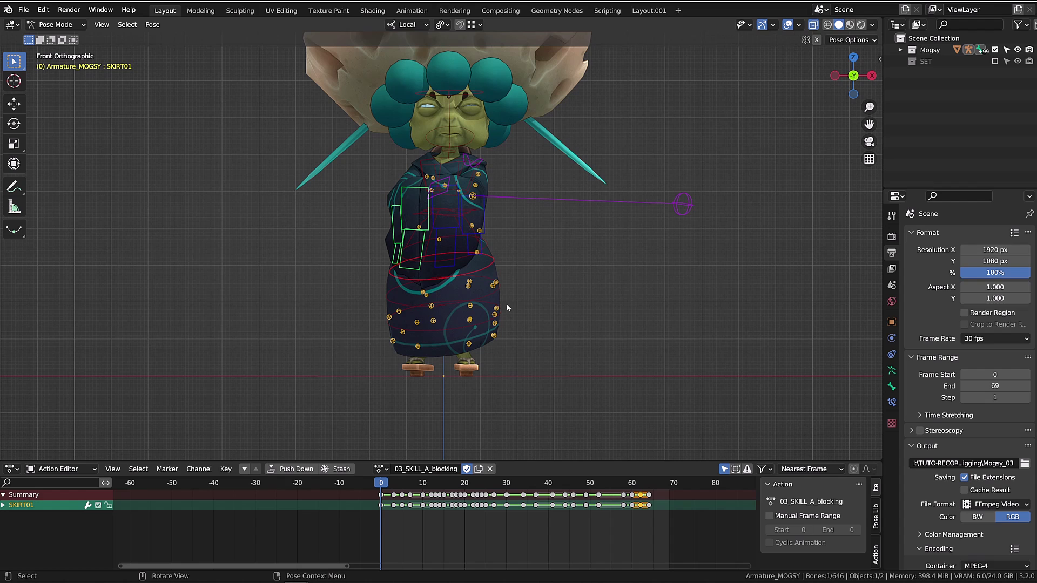
Examine the three skirt controls and their bone chain in Edit Mode, and return to Pose Mode.
{"action": "left_click", "coordinate": [461, 326]}
{"action": "key", "text": "r"}
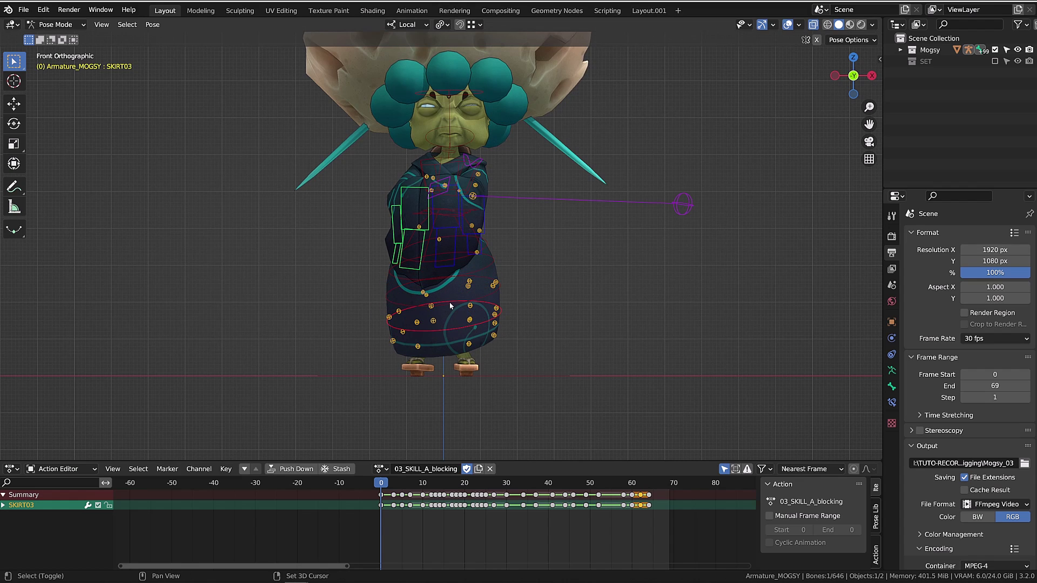
{"action": "key", "text": "Tab"}
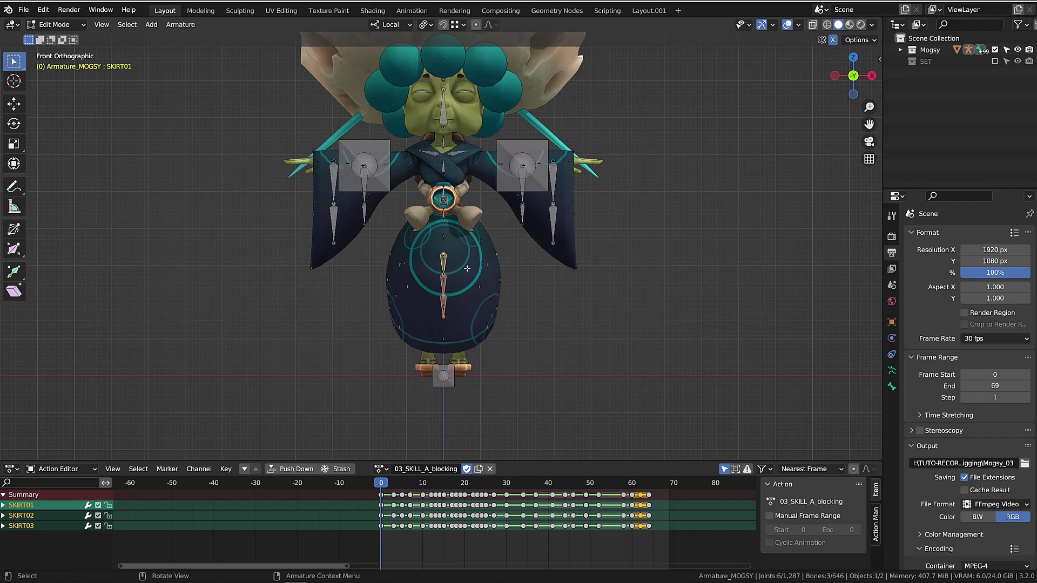
{"action": "key", "text": "Tab"}
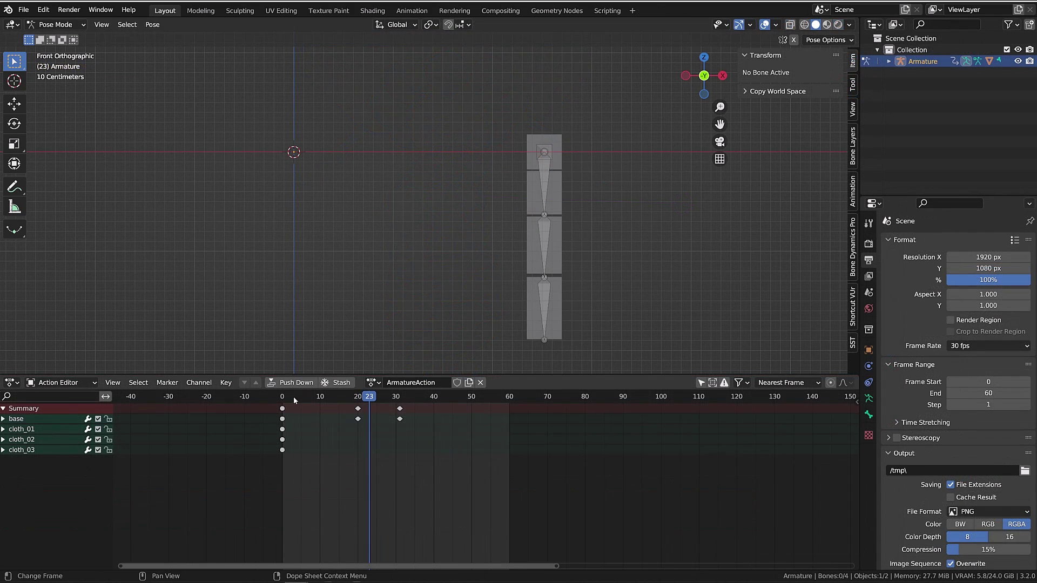
At frame 16, rotate the cloth_01 bone to about 41.3° on Z and play the action to check the drag against the base motion.
{"action": "left_click_drag", "start_coordinate": [295, 400], "coordinate": [346, 426]}
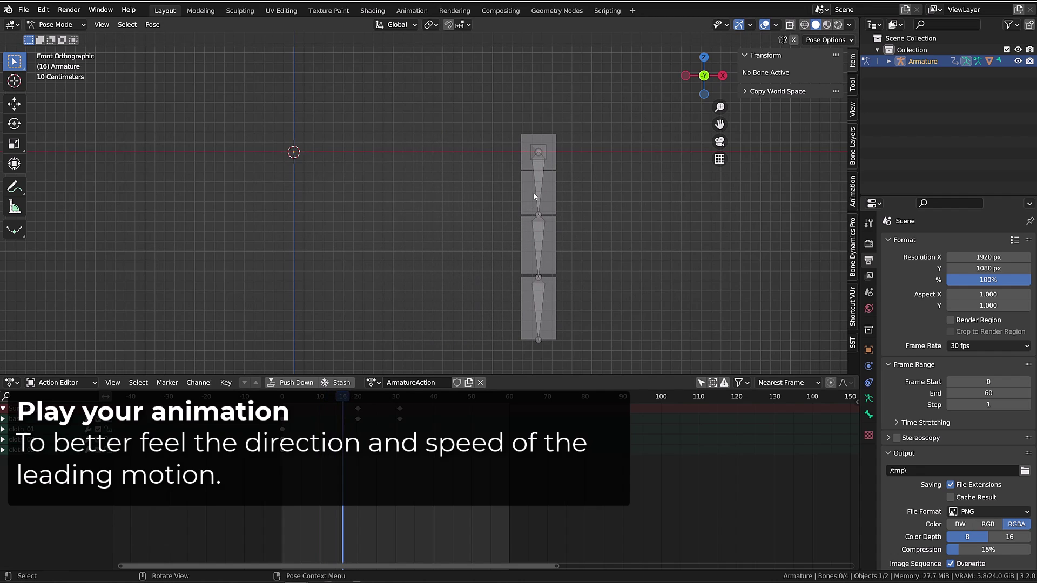
{"action": "left_click", "coordinate": [536, 197]}
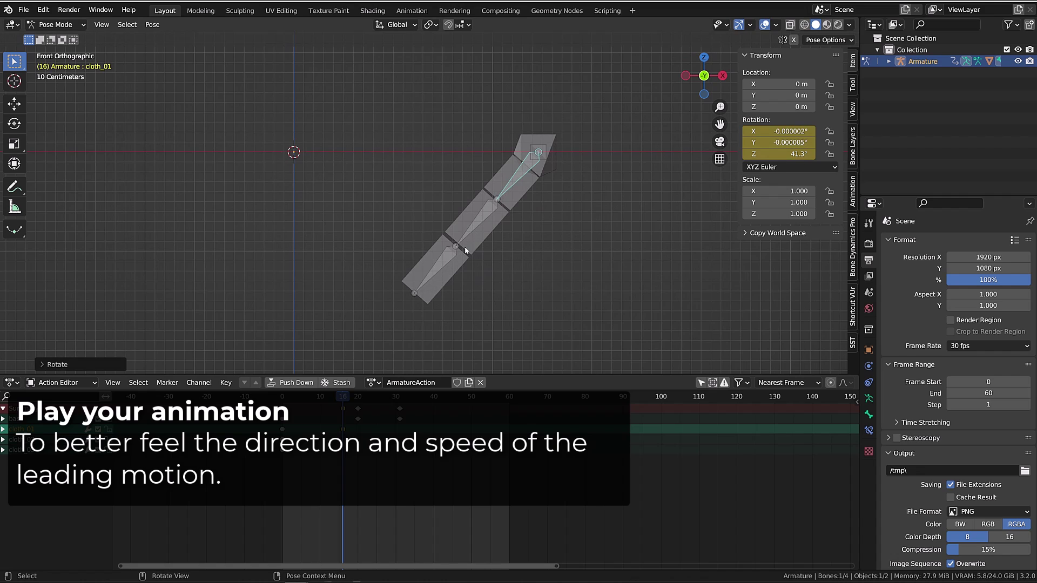
{"action": "middle_click_drag", "start_coordinate": [464, 250], "coordinate": [456, 218]}
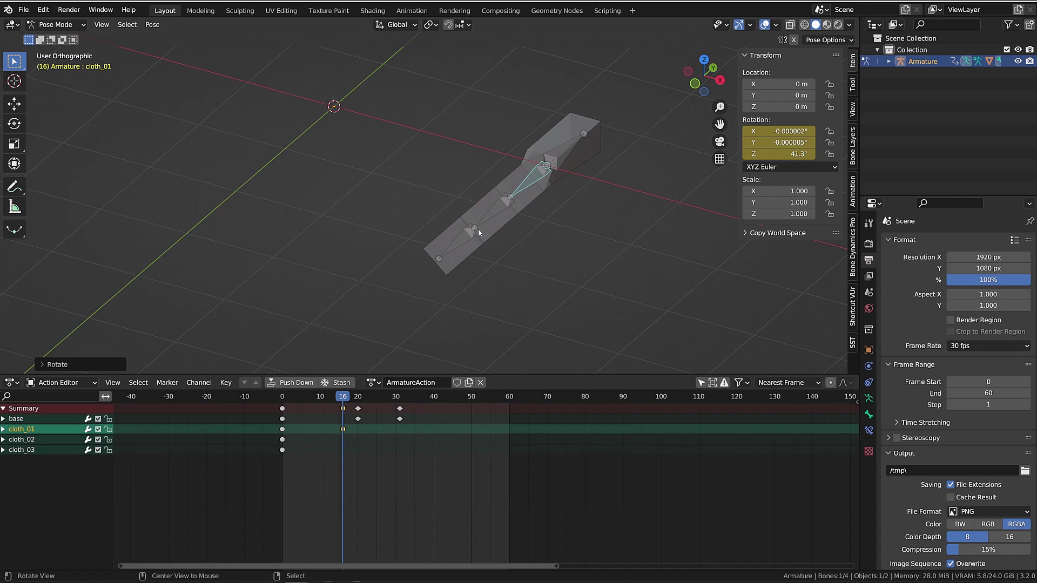
{"action": "key", "text": "KP_1"}
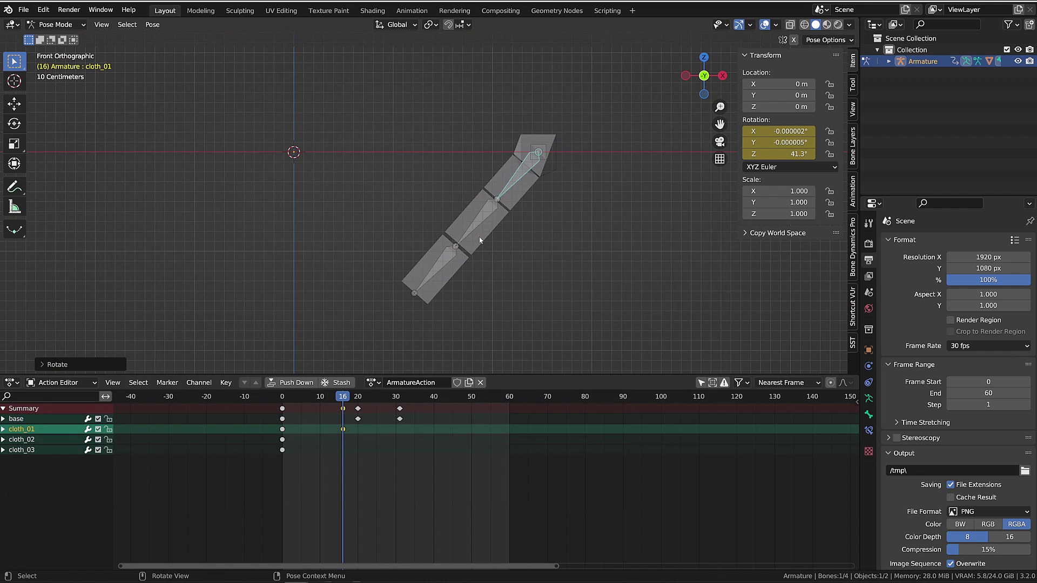
{"action": "left_click", "coordinate": [281, 398]}
{"action": "key", "text": "space"}
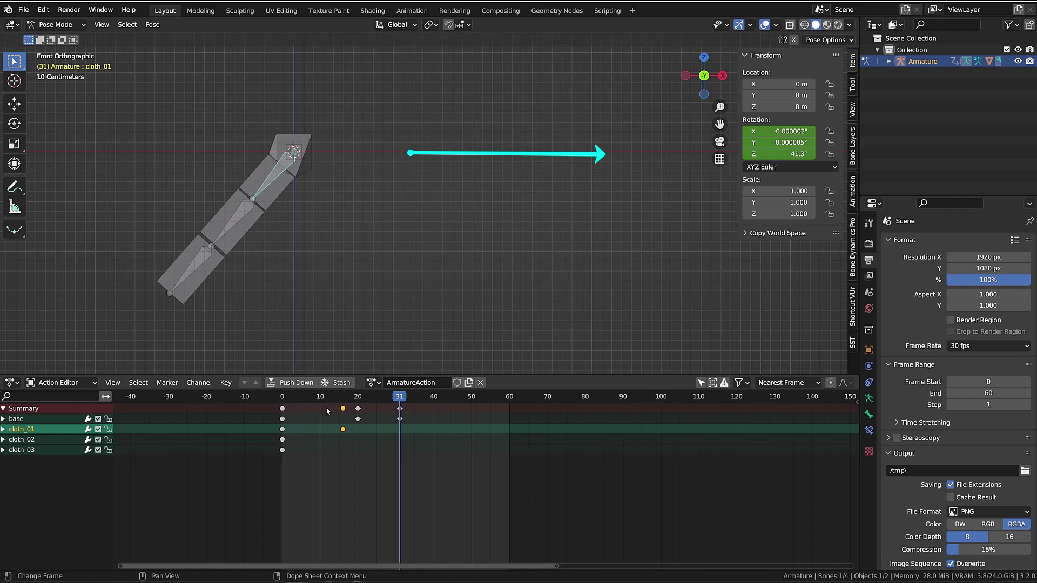
{"action": "left_click", "coordinate": [314, 397]}
{"action": "key", "text": "space"}
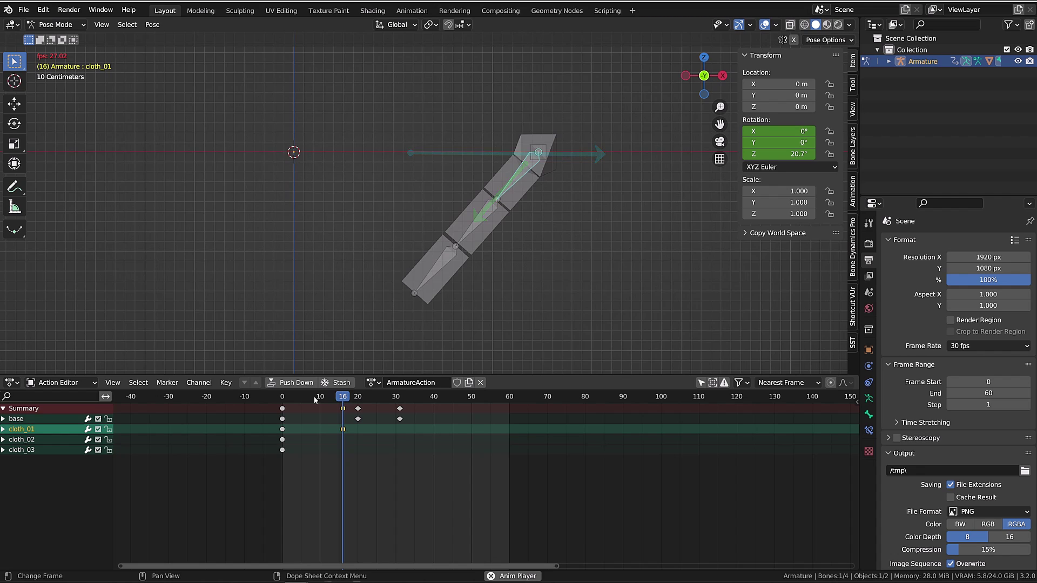
At frame 25, pose cloth_01 in the opposite direction at about -49.5° on Z and play the action.
{"action": "key", "text": "space"}
{"action": "left_click_drag", "start_coordinate": [317, 398], "coordinate": [359, 403]}
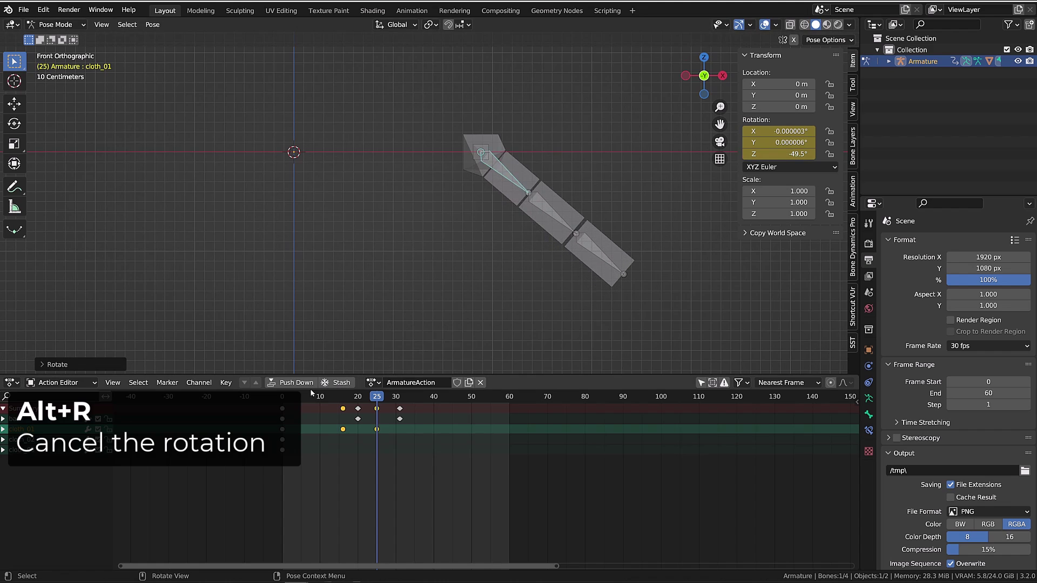
{"action": "key", "text": "alt+r"}
{"action": "key", "text": "space"}
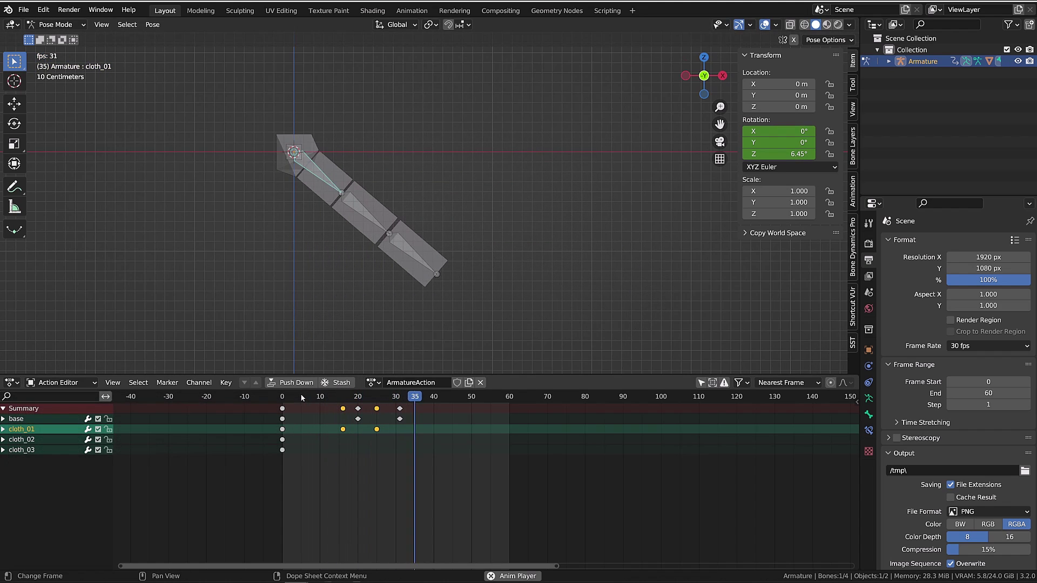
{"action": "left_click", "coordinate": [320, 400]}
{"action": "key", "text": "space"}
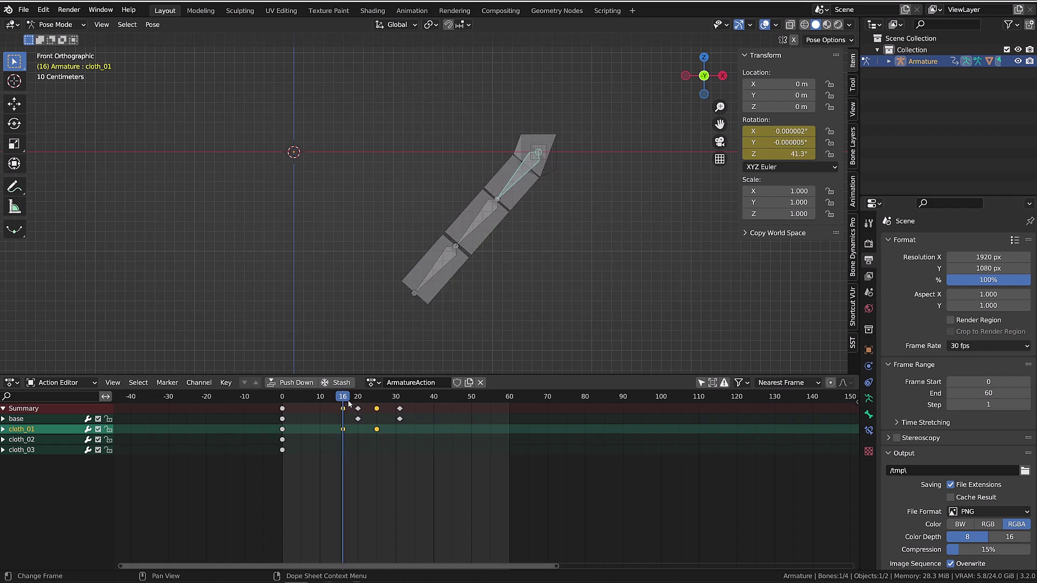
Add an in-between pose at frame 21 with cloth_01 rotated to about 9.11° on Z, and play the result.
{"action": "left_click_drag", "start_coordinate": [348, 399], "coordinate": [363, 425]}
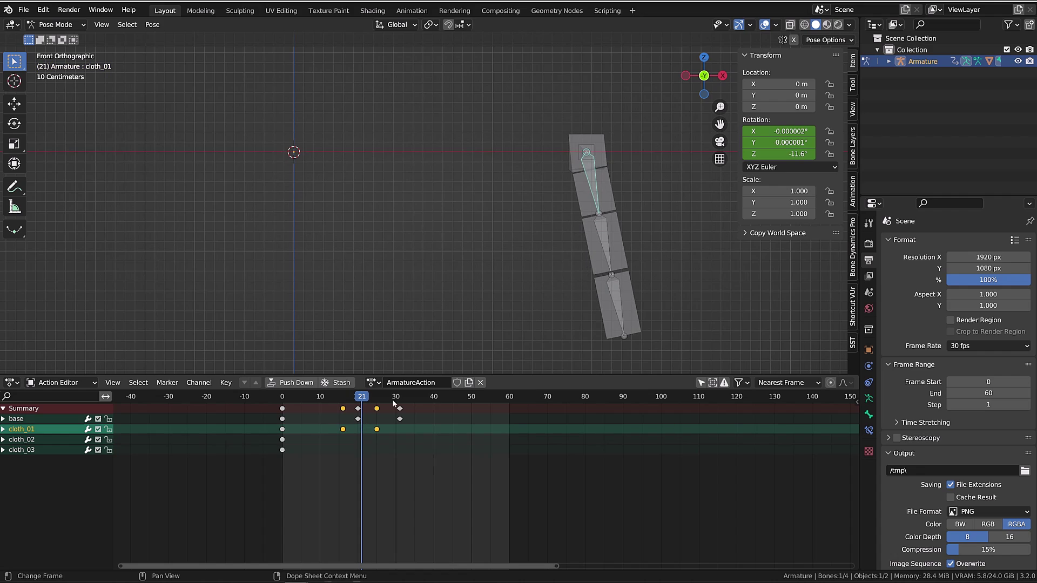
{"action": "key", "text": "r"}
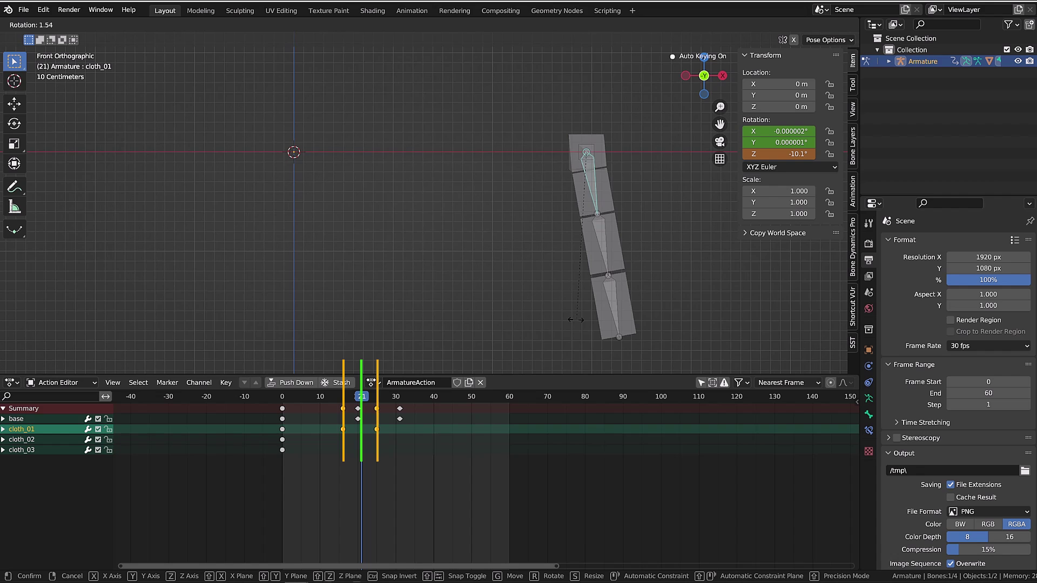
{"action": "left_click", "coordinate": [509, 339]}
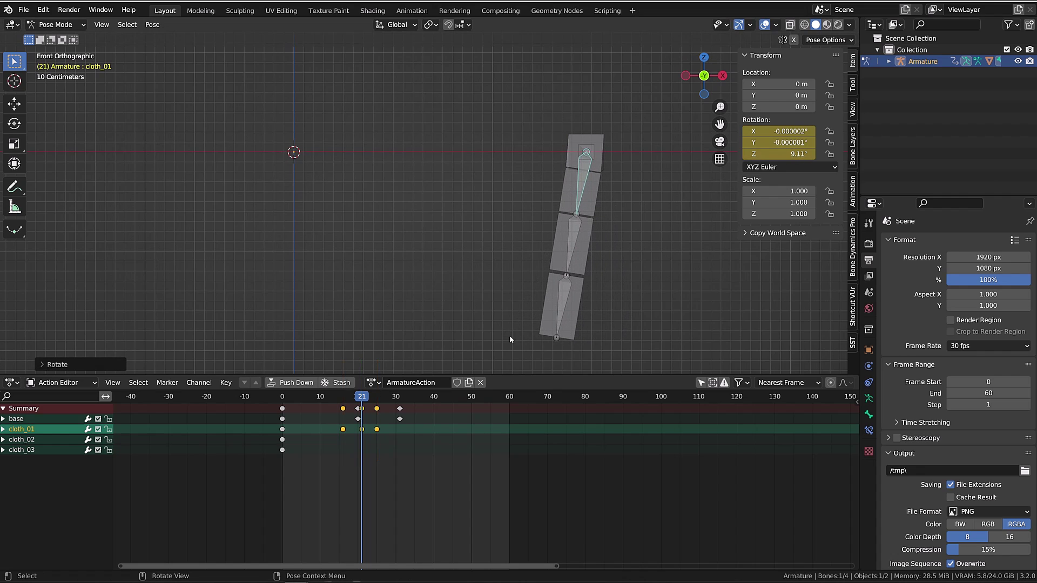
{"action": "left_click", "coordinate": [294, 396]}
{"action": "key", "text": "space"}
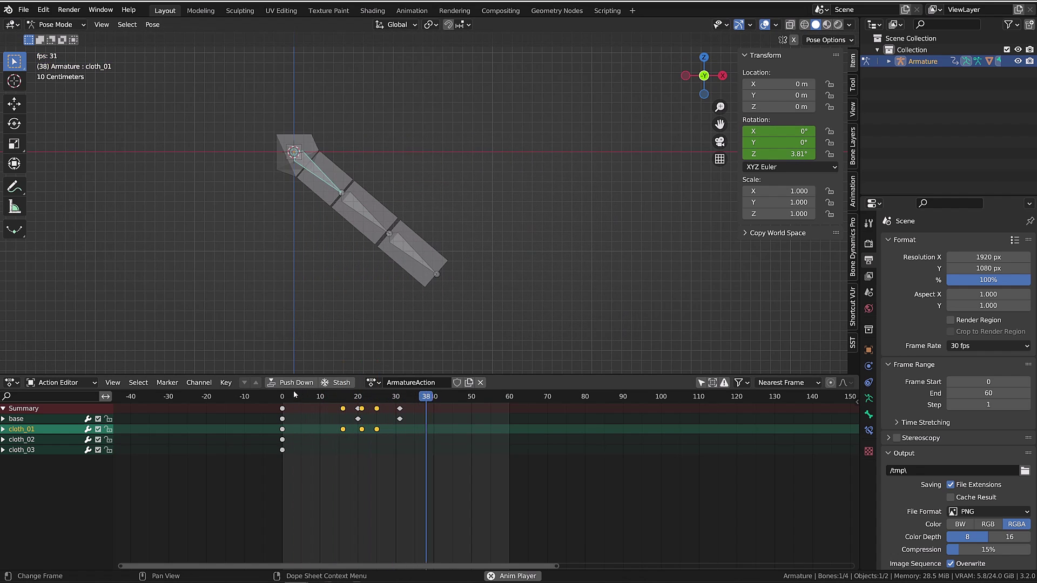
At frame 41, clear cloth_01's rotation, rotate it to about 43.4° on Z, and play the action.
{"action": "left_click_drag", "start_coordinate": [358, 401], "coordinate": [420, 406]}
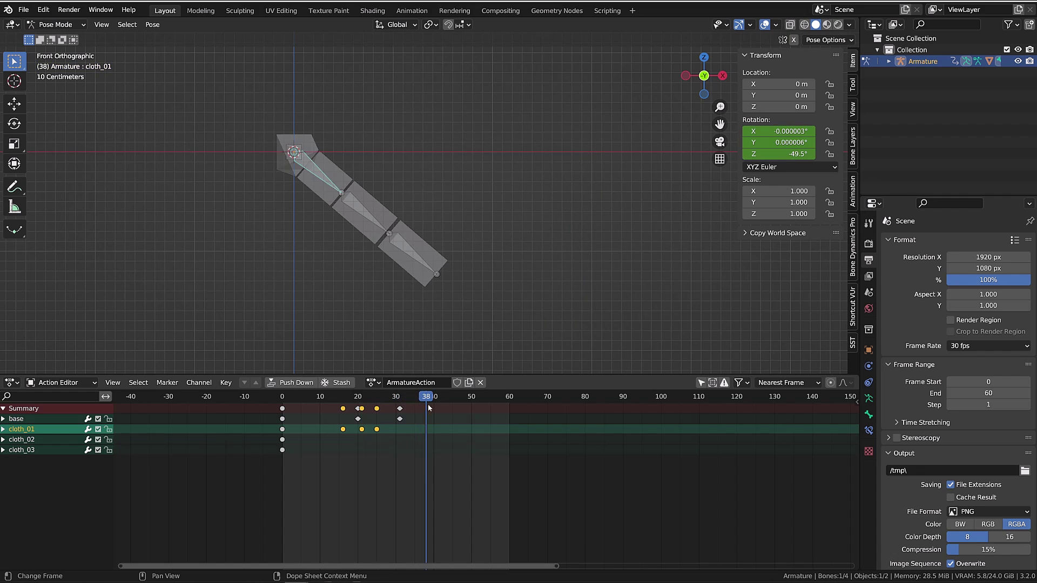
{"action": "key", "text": "alt+r"}
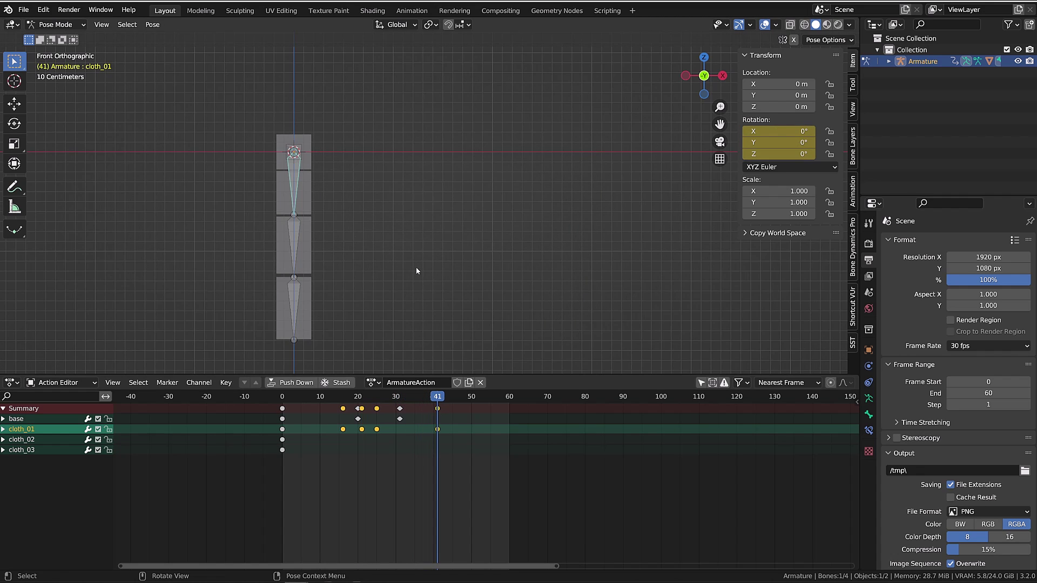
{"action": "key", "text": "r"}
{"action": "left_click", "coordinate": [298, 291]}
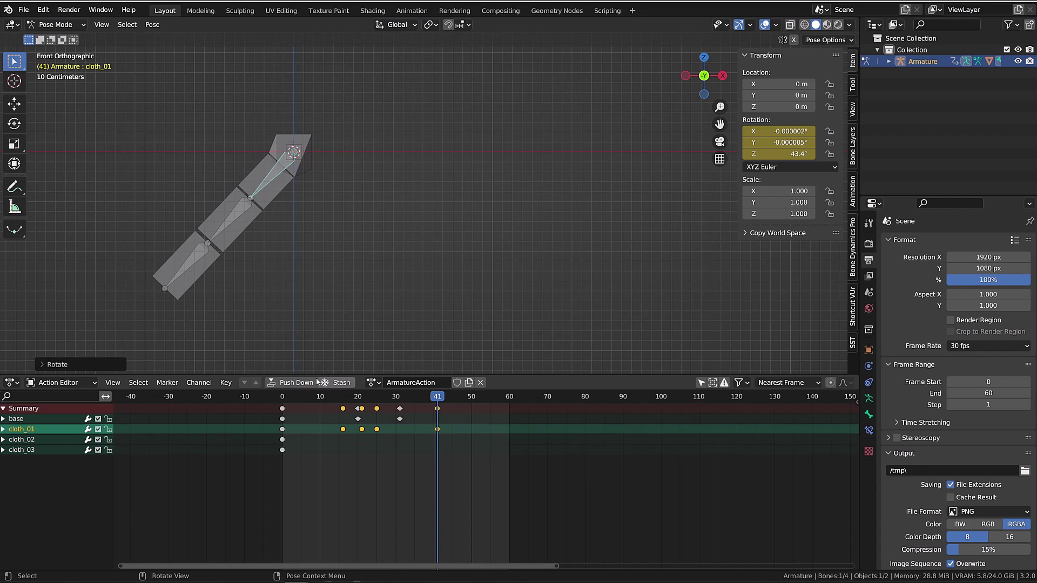
{"action": "left_click", "coordinate": [288, 396]}
{"action": "key", "text": "space"}
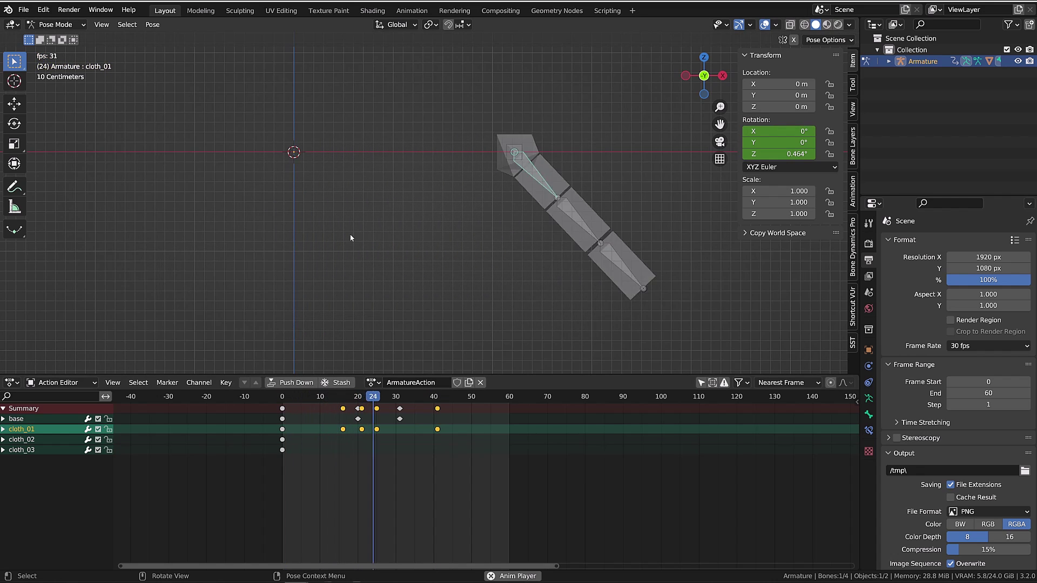
Review the swing's timing and shift cloth_01's last keyframe earlier, to frame 37.
{"action": "left_click", "coordinate": [369, 396]}
{"action": "key", "text": "space"}
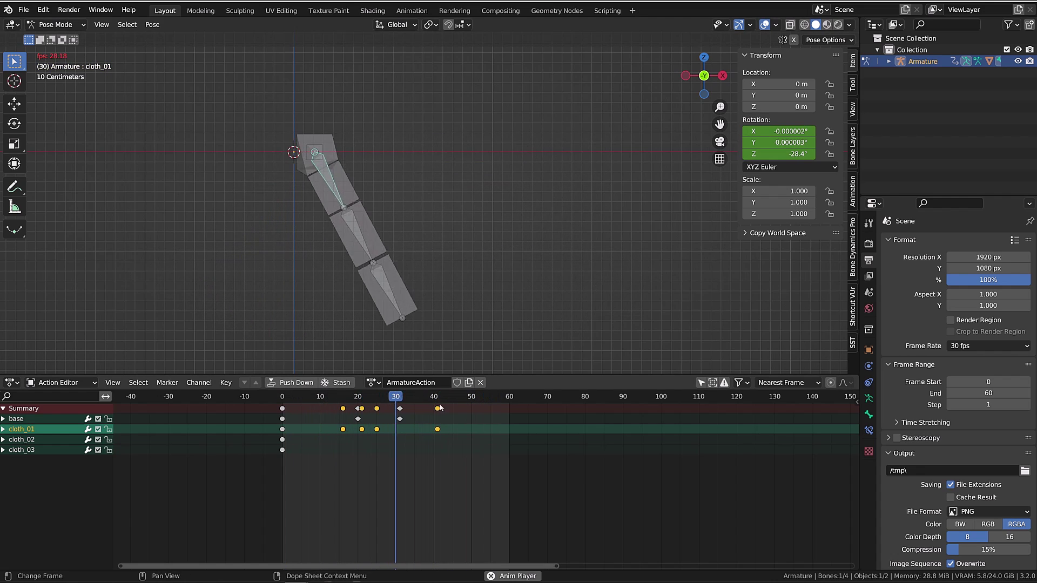
{"action": "left_click_drag", "start_coordinate": [387, 398], "coordinate": [430, 410]}
{"action": "key", "text": "space"}
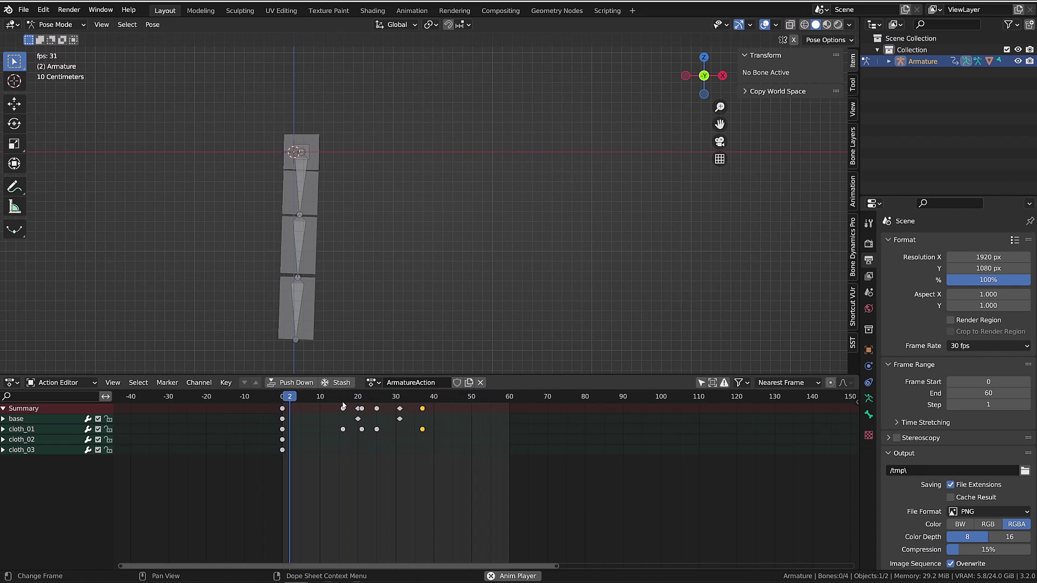
{"action": "key", "text": "space"}
At frame 46, clear cloth_01's rotation and rotate it to about -11.6° on Z as a weaker counter-swing.
{"action": "left_click_drag", "start_coordinate": [440, 409], "coordinate": [457, 408]}
{"action": "left_click", "coordinate": [280, 172]}
{"action": "key", "text": "alt+r"}
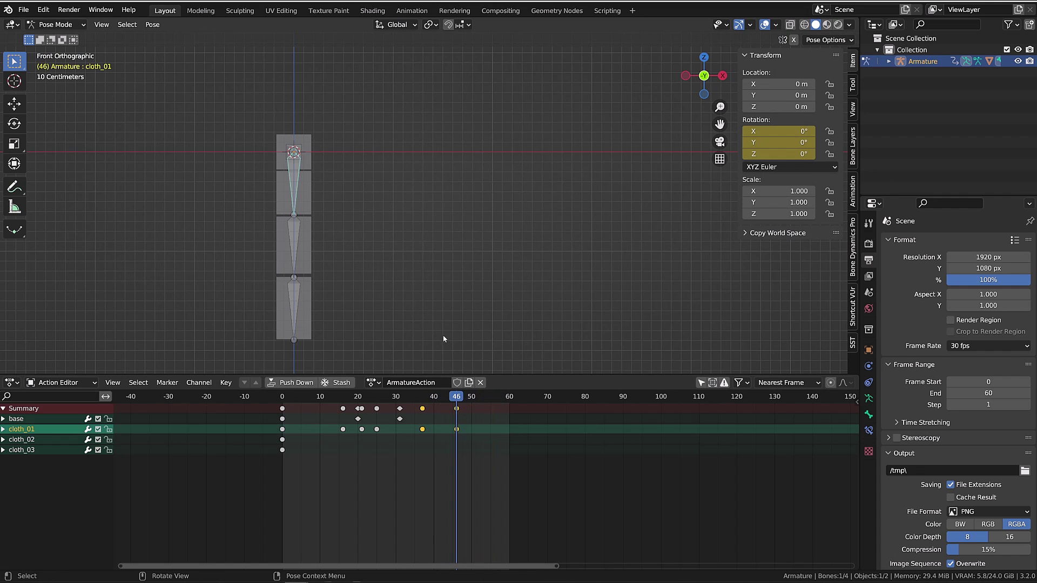
{"action": "key", "text": "r"}
{"action": "left_click", "coordinate": [466, 322]}
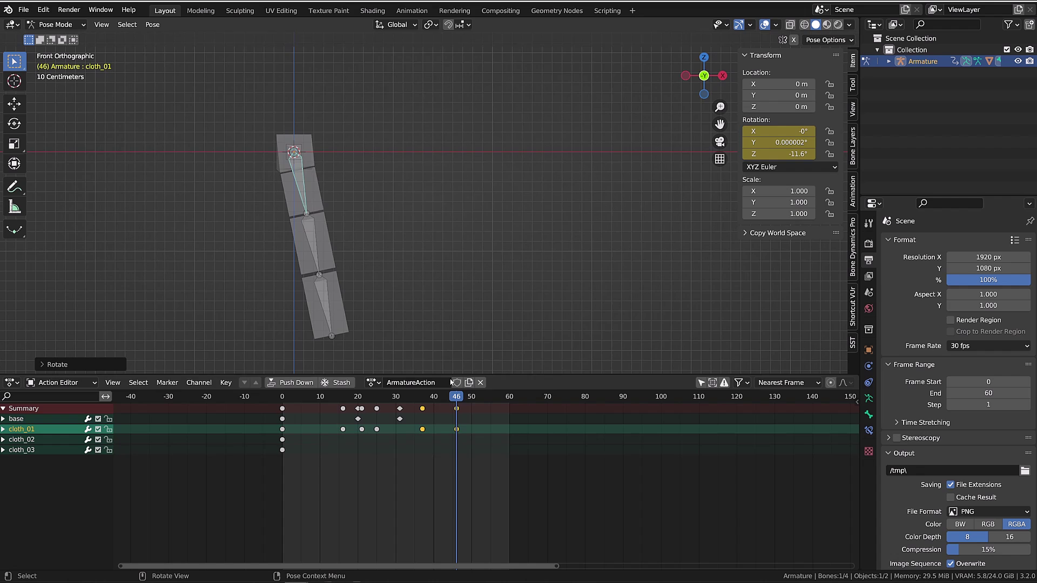
At frame 53, clear cloth_01's rotation, rotate it to about 3.29° on Z, and play the damped swing.
{"action": "left_click", "coordinate": [385, 398]}
{"action": "left_click_drag", "start_coordinate": [384, 396], "coordinate": [457, 400]}
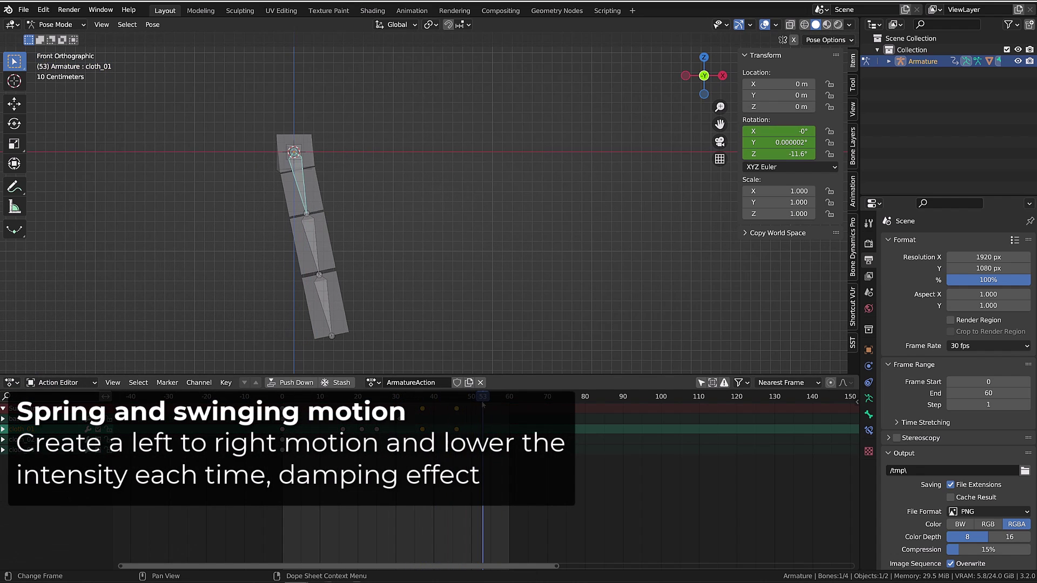
{"action": "key", "text": "alt+r"}
{"action": "key", "text": "r"}
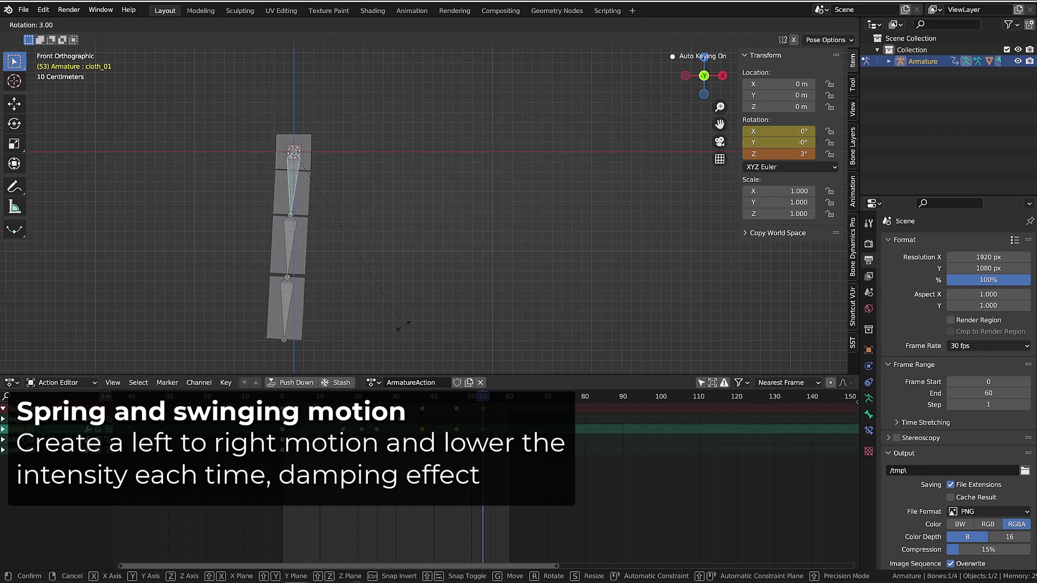
{"action": "left_click", "coordinate": [404, 325]}
{"action": "key", "text": "alt+a"}
{"action": "key", "text": "space"}
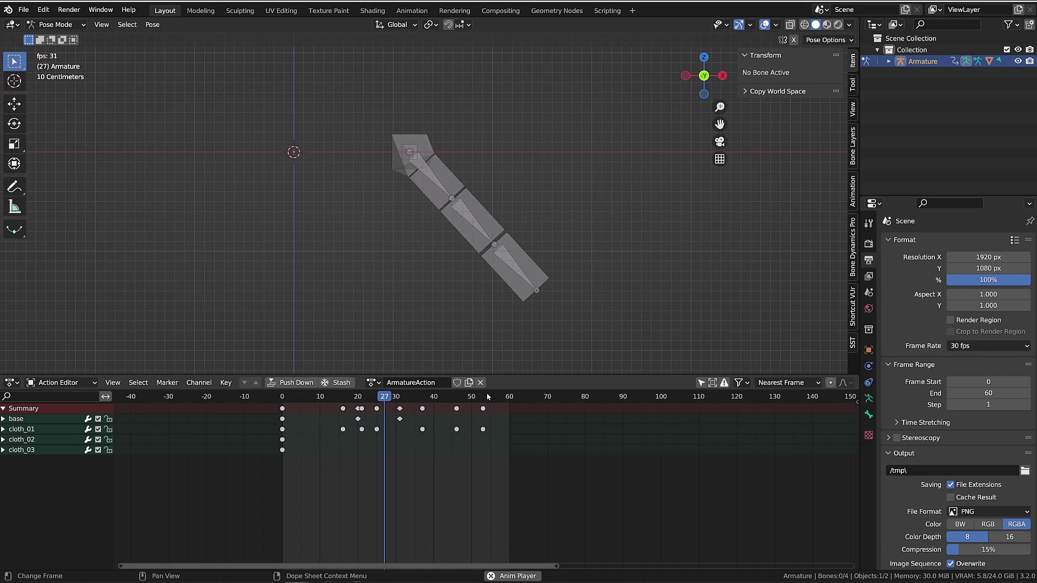
{"action": "key", "text": "Escape"}
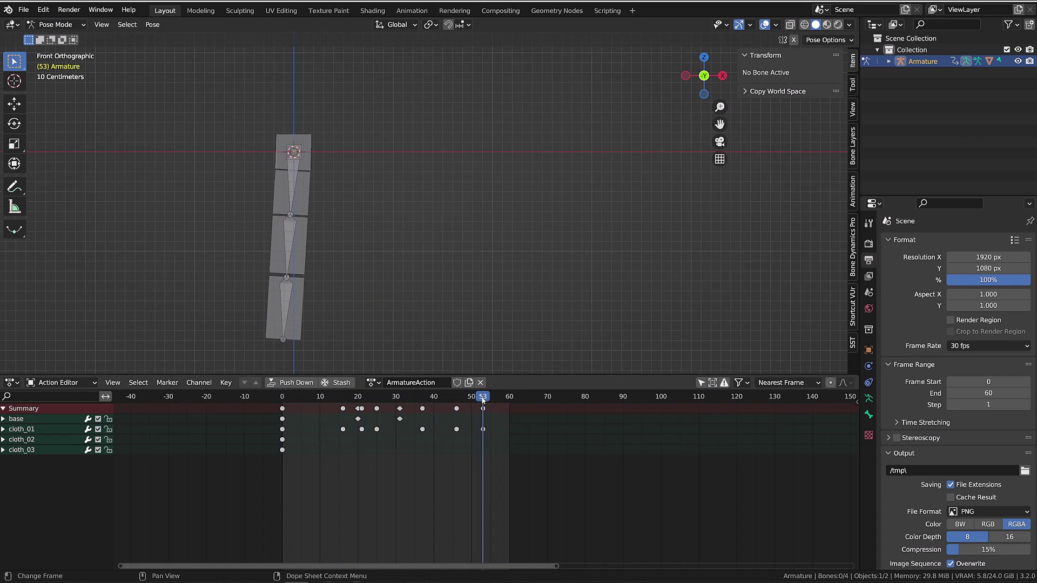
Key cloth_01 at about -0.614° on Z at frame 58, and extend the scene end to frame 63 with a closing key there.
{"action": "left_click", "coordinate": [296, 185]}
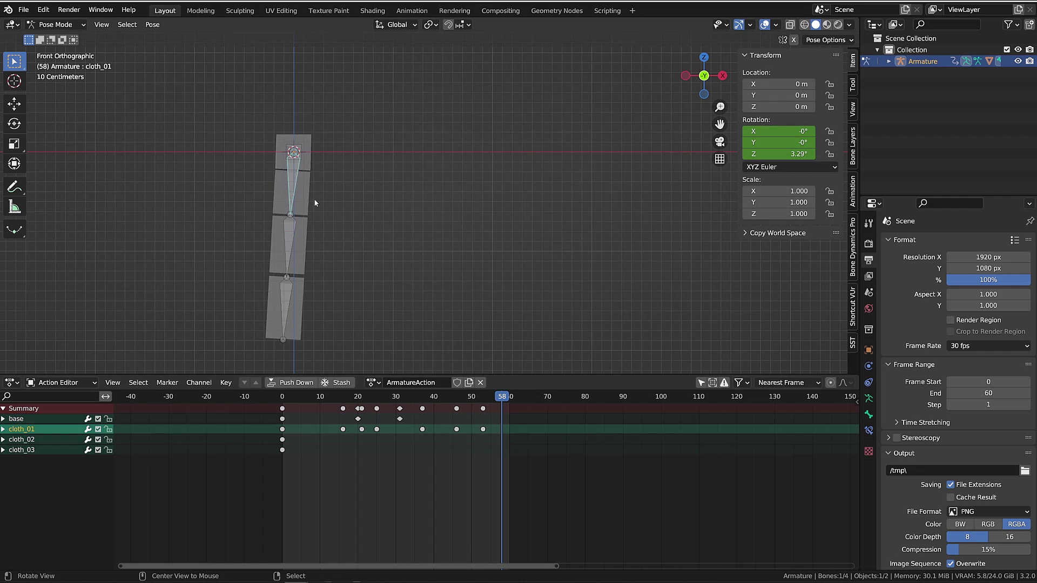
{"action": "left_click", "coordinate": [425, 336]}
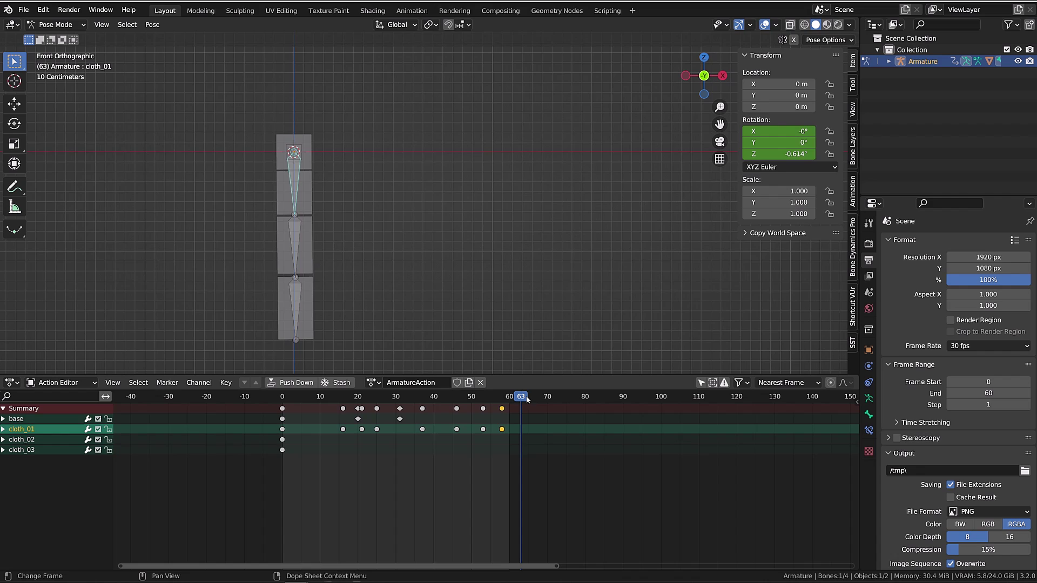
{"action": "key", "text": "ctrl+End"}
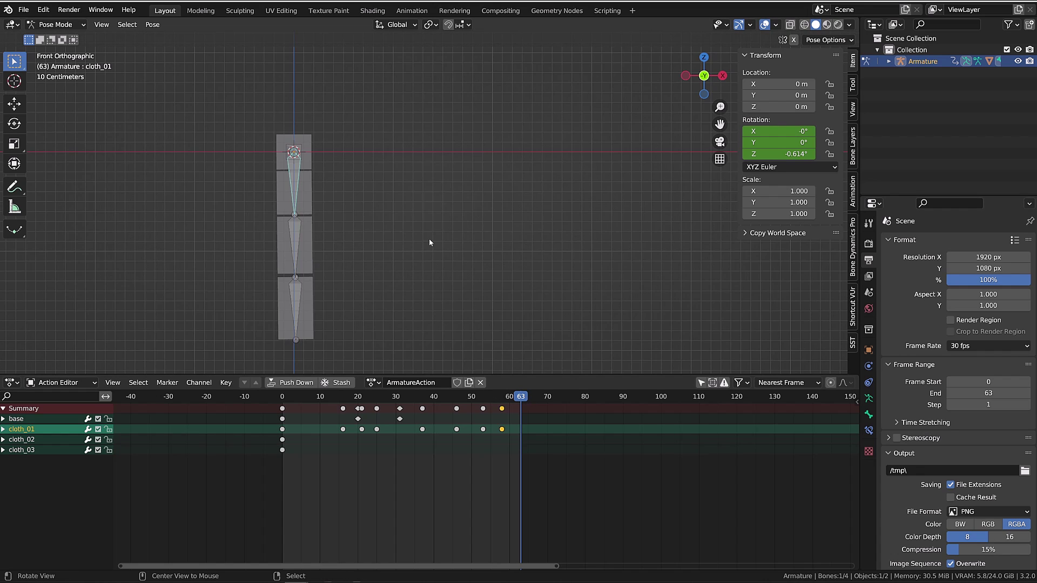
{"action": "key", "text": "space"}
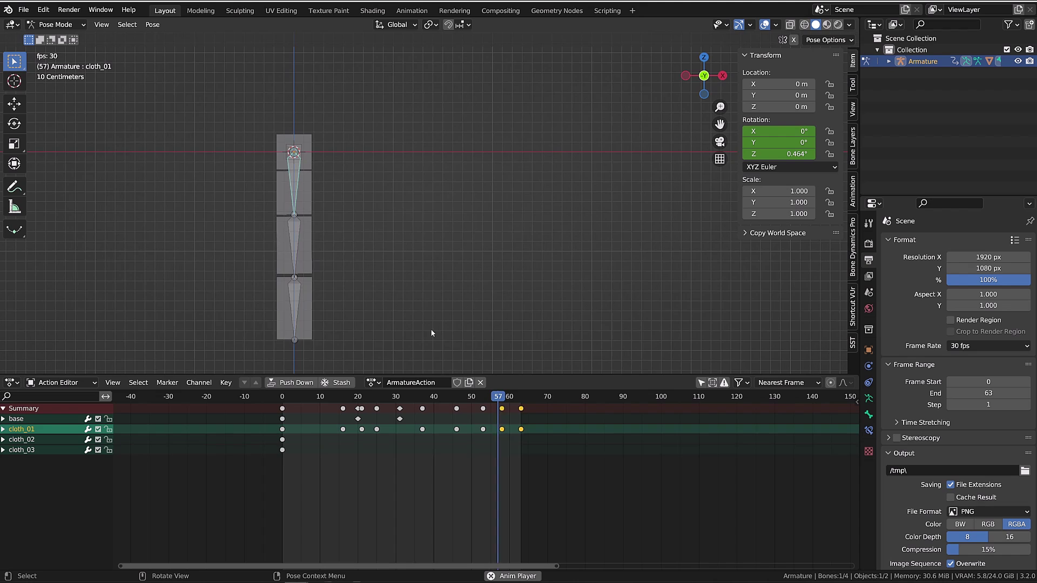
{"action": "key", "text": "space"}
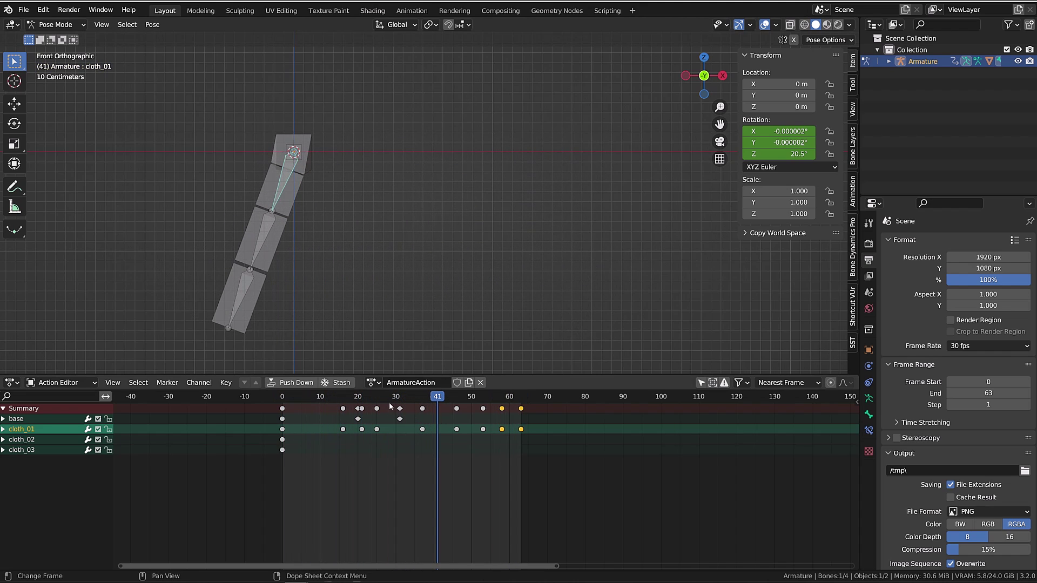
Switch to the Graph Editor and scale the handles of cloth_01's Z rotation key at frame 25 to smooth the curve.
{"action": "left_click_drag", "start_coordinate": [382, 399], "coordinate": [481, 456]}
{"action": "key", "text": "ctrl+Tab"}
{"action": "key", "text": "s"}
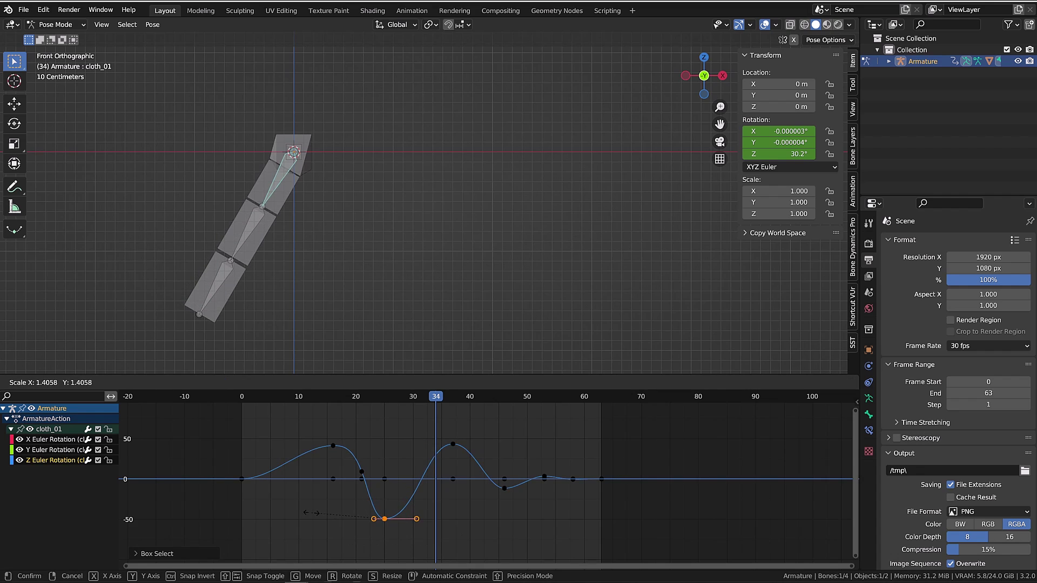
{"action": "key", "text": "space"}
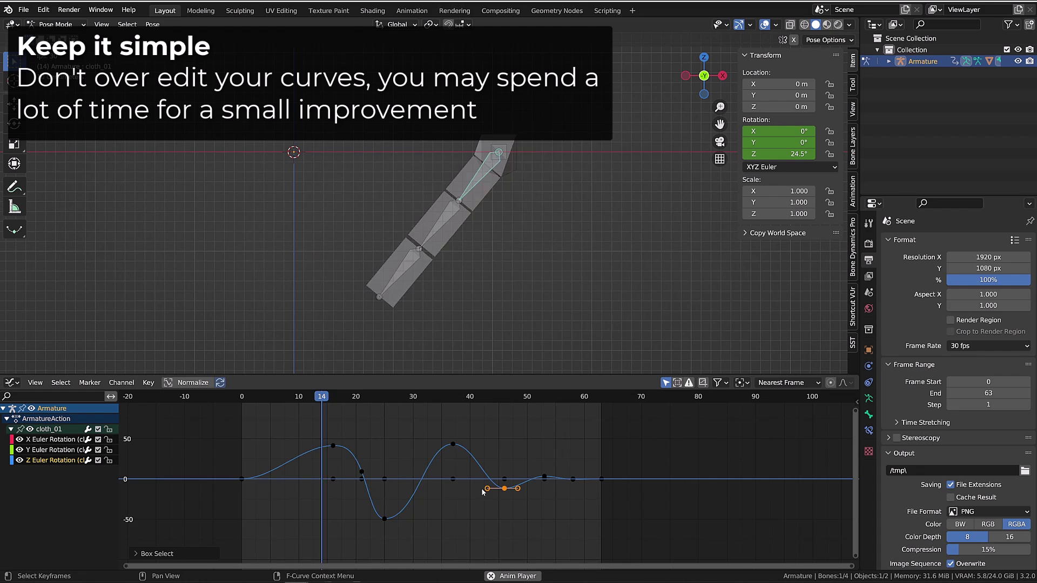
Scale the handles of cloth_01's Z rotation key at frame 53 and review the swing in playback.
{"action": "left_click_drag", "start_coordinate": [521, 459], "coordinate": [556, 477]}
{"action": "key", "text": "s"}
{"action": "left_click", "coordinate": [786, 562]}
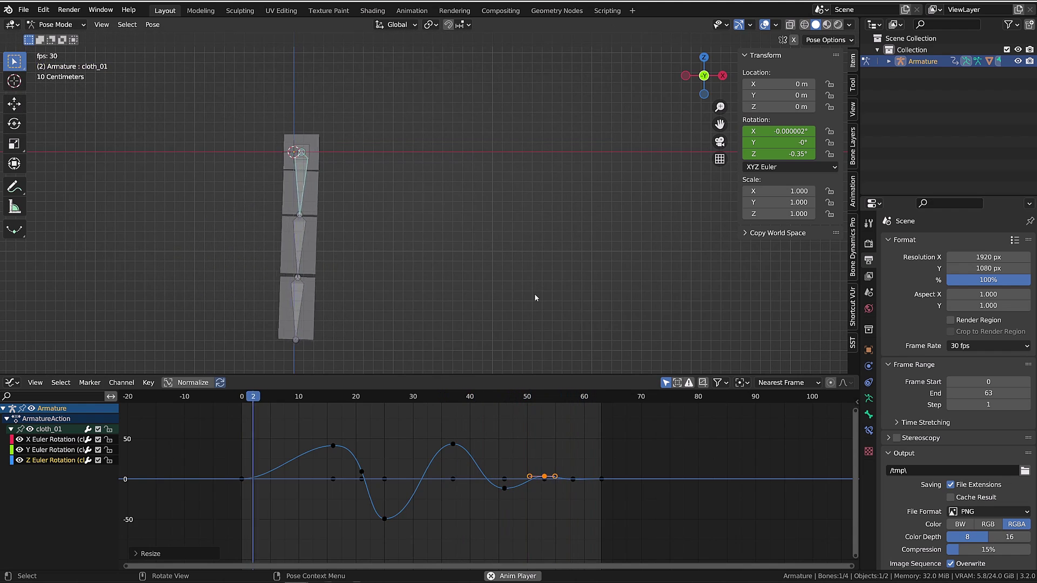
{"action": "key", "text": "space"}
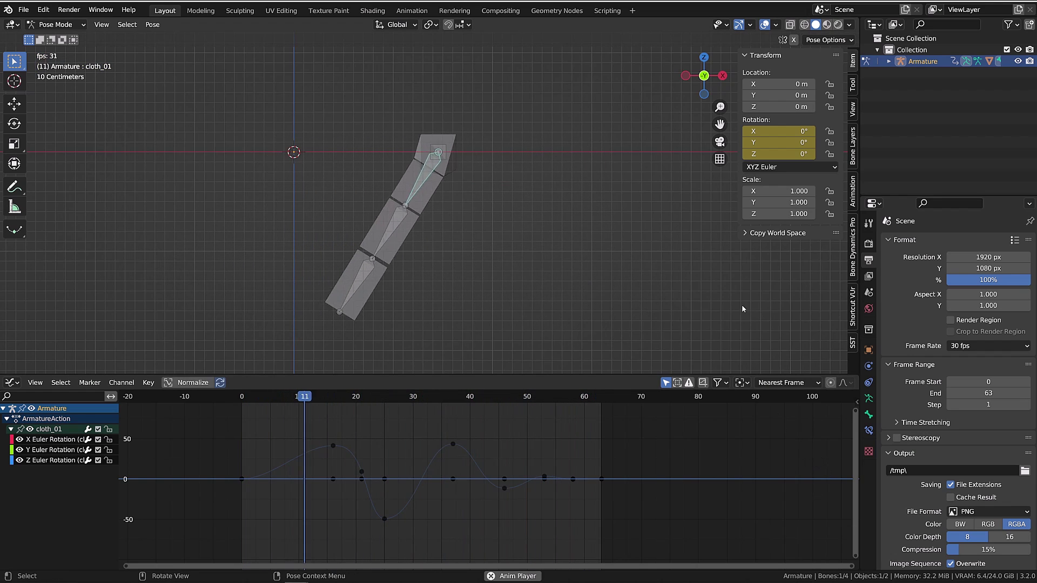
{"action": "key", "text": "space"}
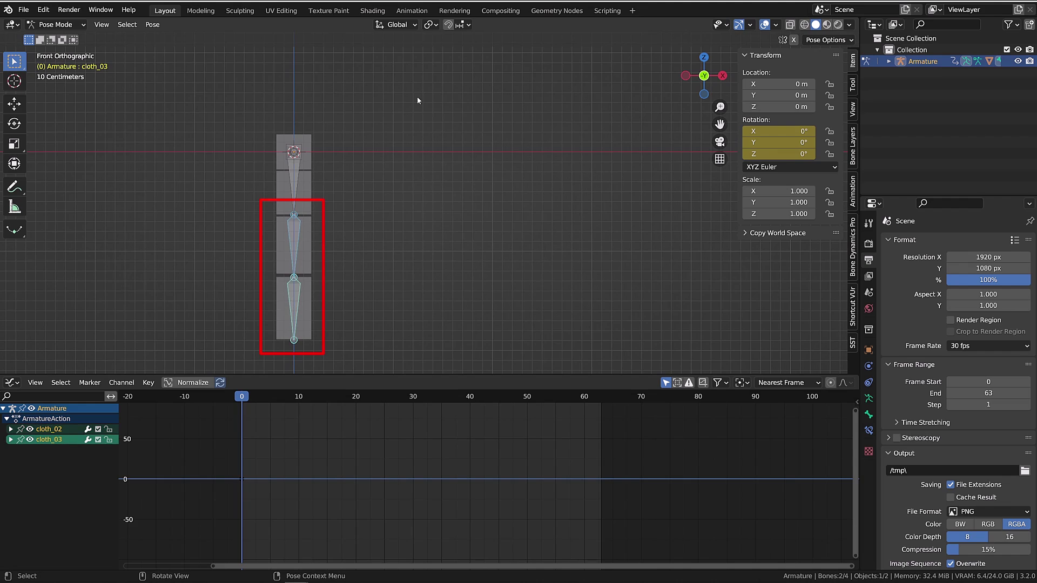
Set the transform pivot to individual origins and rotate the child bones cloth_02 and cloth_03 at frame 3.
{"action": "left_click", "coordinate": [430, 25]}
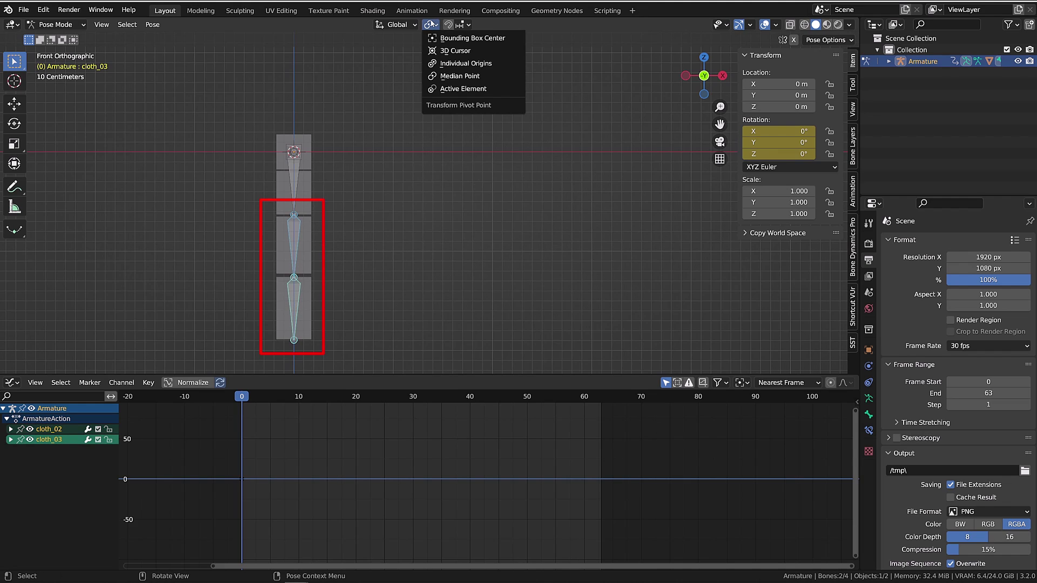
{"action": "left_click", "coordinate": [453, 63]}
{"action": "left_click_drag", "start_coordinate": [249, 401], "coordinate": [259, 406]}
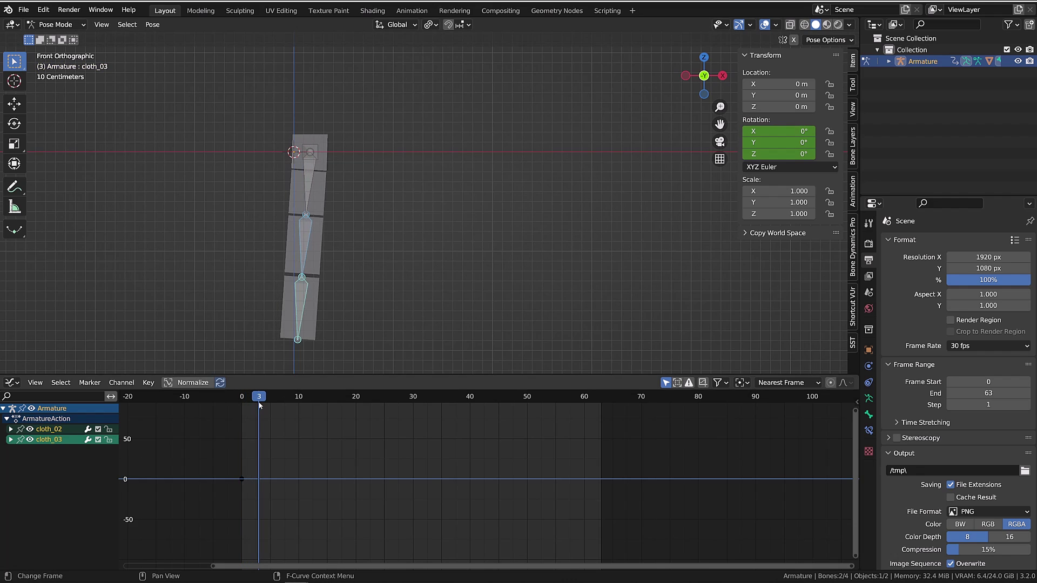
{"action": "key", "text": "r"}
{"action": "left_click", "coordinate": [326, 330]}
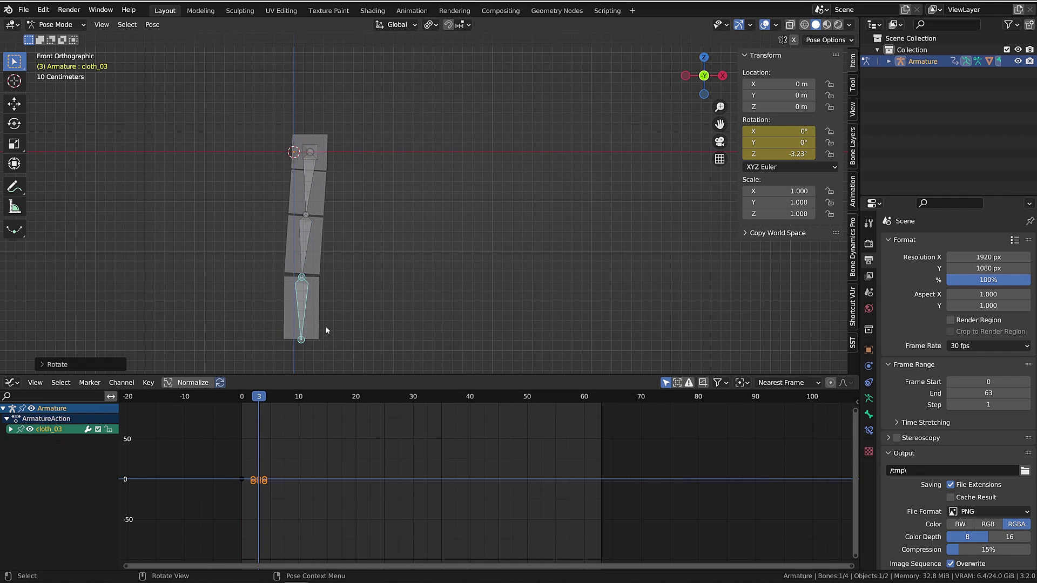
{"action": "key", "text": "r"}
{"action": "left_click", "coordinate": [351, 322]}
Scrub the opening frames, switch to the Action Editor, and adjust cloth_03's rotation at frame 3.
{"action": "left_click", "coordinate": [242, 398]}
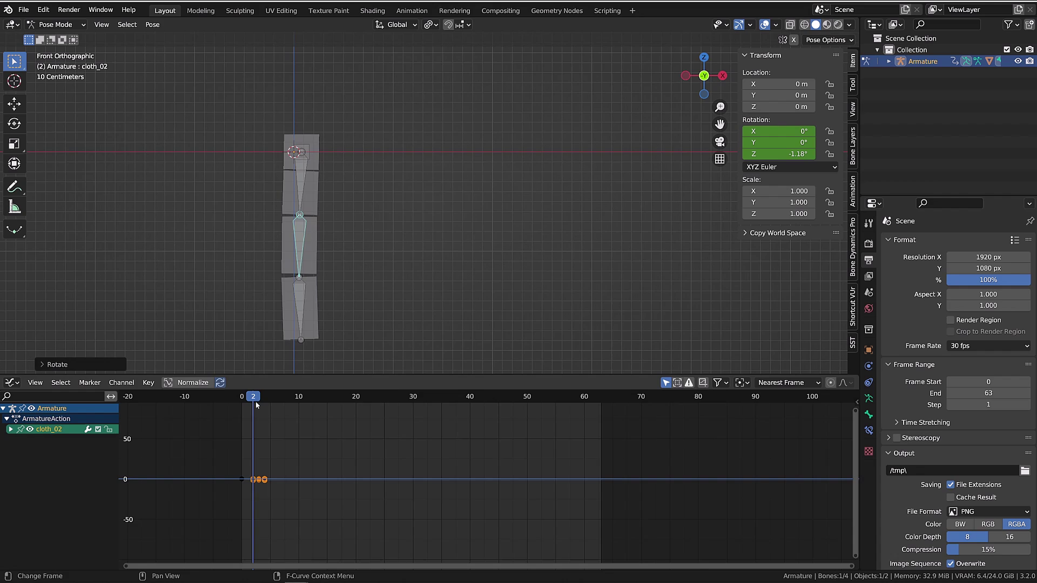
{"action": "key", "text": "ctrl+Tab"}
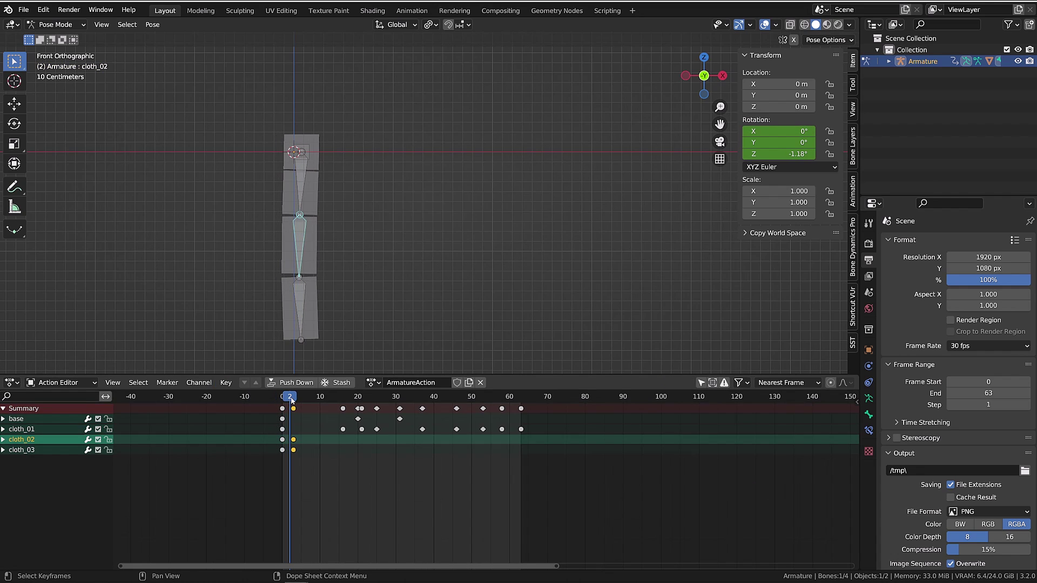
{"action": "left_click", "coordinate": [304, 306]}
{"action": "key", "text": "r"}
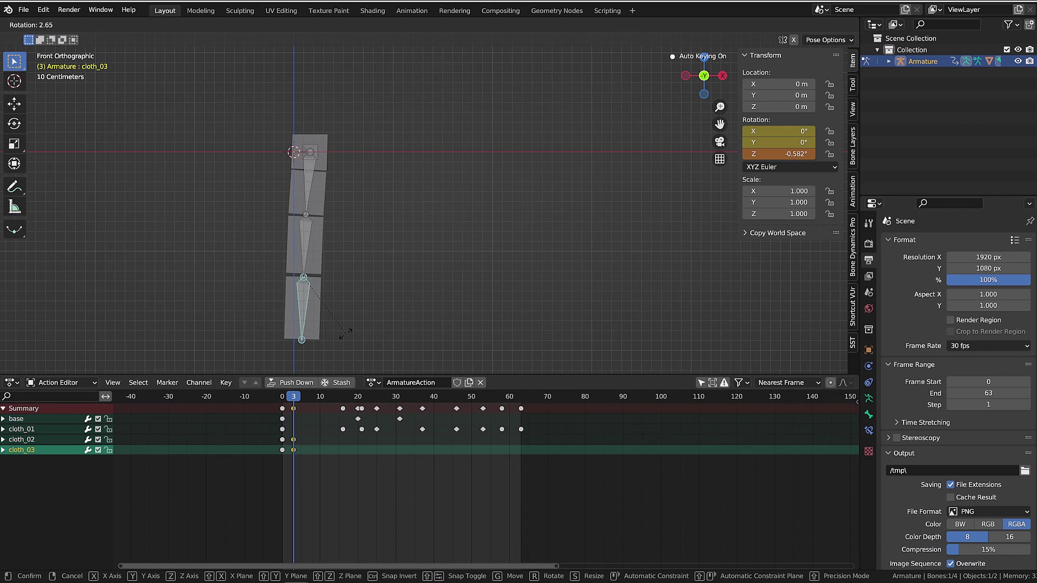
{"action": "left_click", "coordinate": [345, 336]}
Select cloth_02 and cloth_03 together and rotate them against the swing at frame 21.
{"action": "left_click", "coordinate": [308, 257], "text": "shift"}
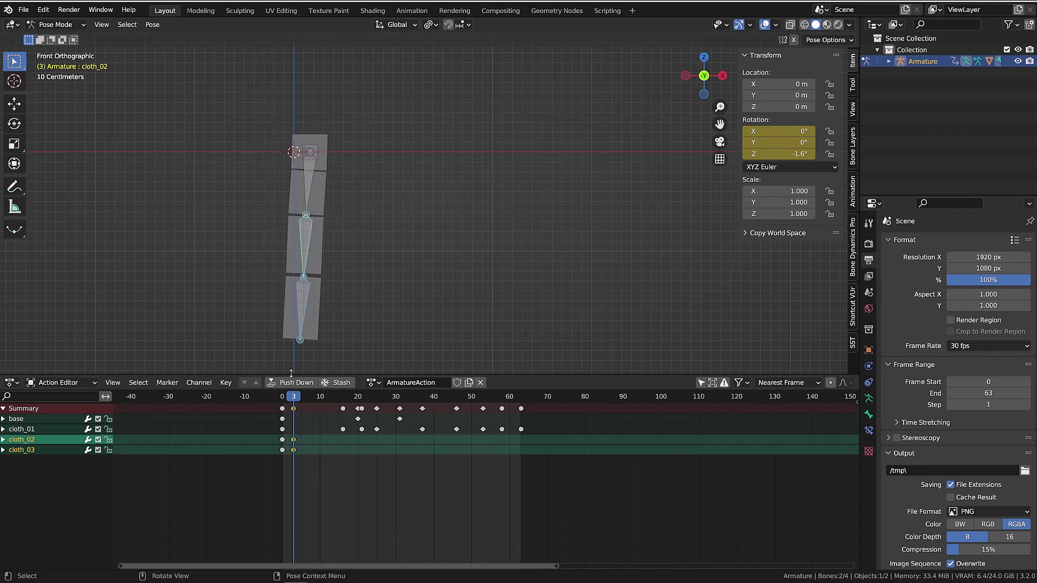
{"action": "left_click", "coordinate": [280, 399]}
{"action": "left_click_drag", "start_coordinate": [286, 399], "coordinate": [361, 412]}
{"action": "key", "text": "r"}
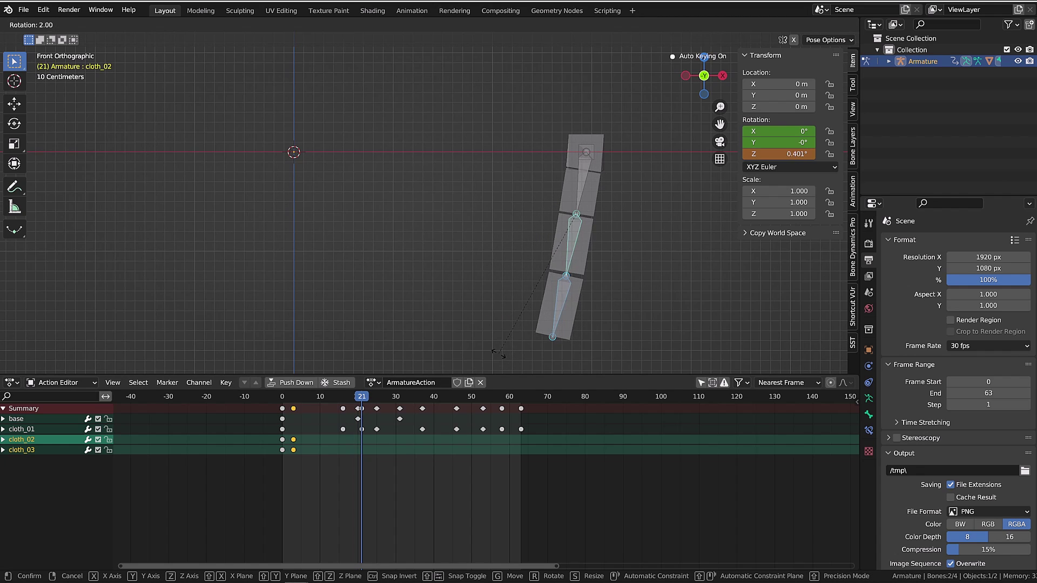
{"action": "left_click", "coordinate": [467, 361]}
Key the rotation of cloth_02 and cloth_03 at frame 15 and play the animation from the start.
{"action": "left_click_drag", "start_coordinate": [352, 398], "coordinate": [339, 397]}
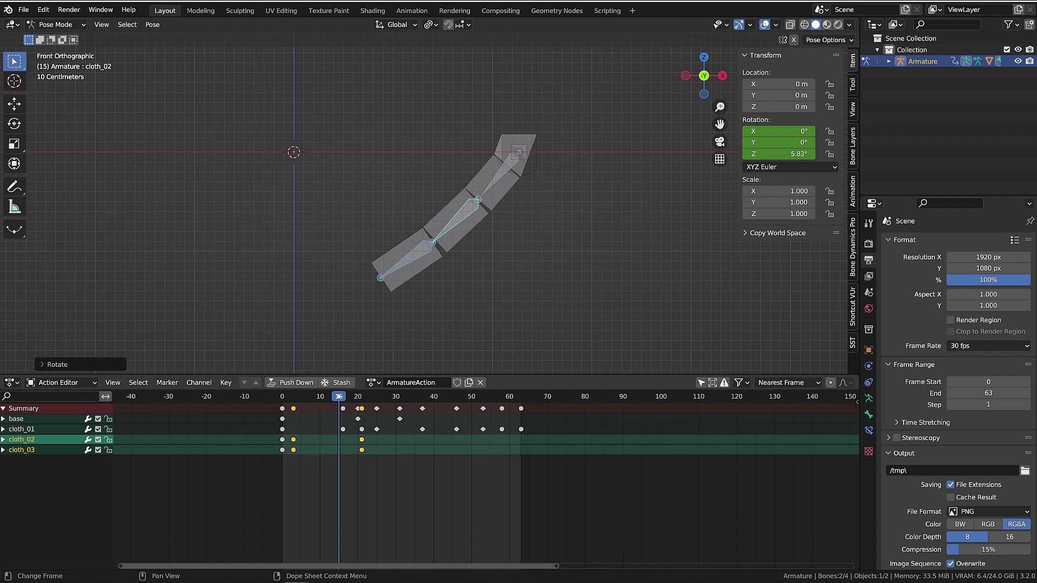
{"action": "key", "text": "i"}
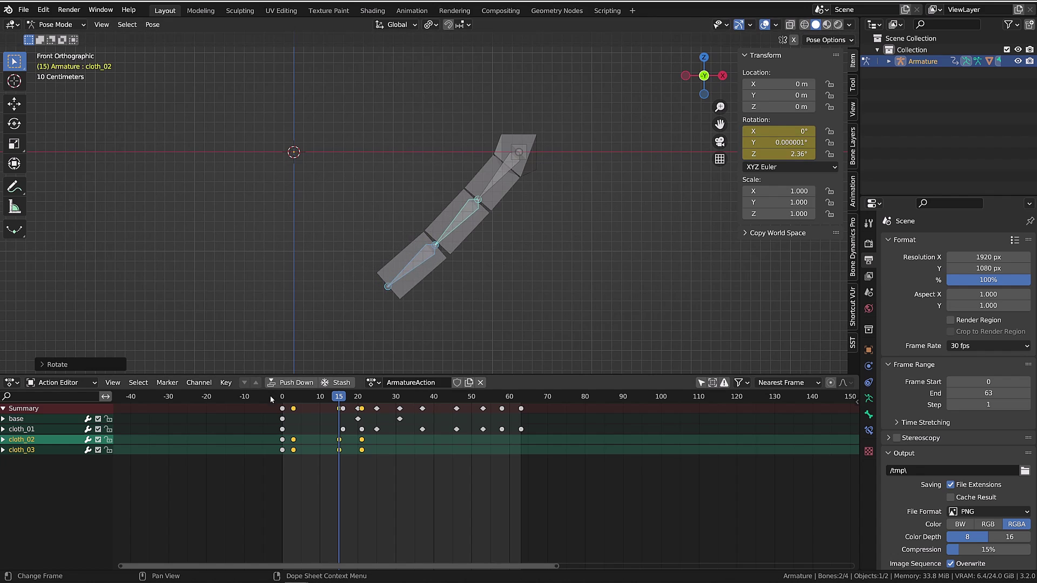
{"action": "left_click", "coordinate": [281, 397]}
{"action": "key", "text": "space"}
{"action": "key", "text": "space"}
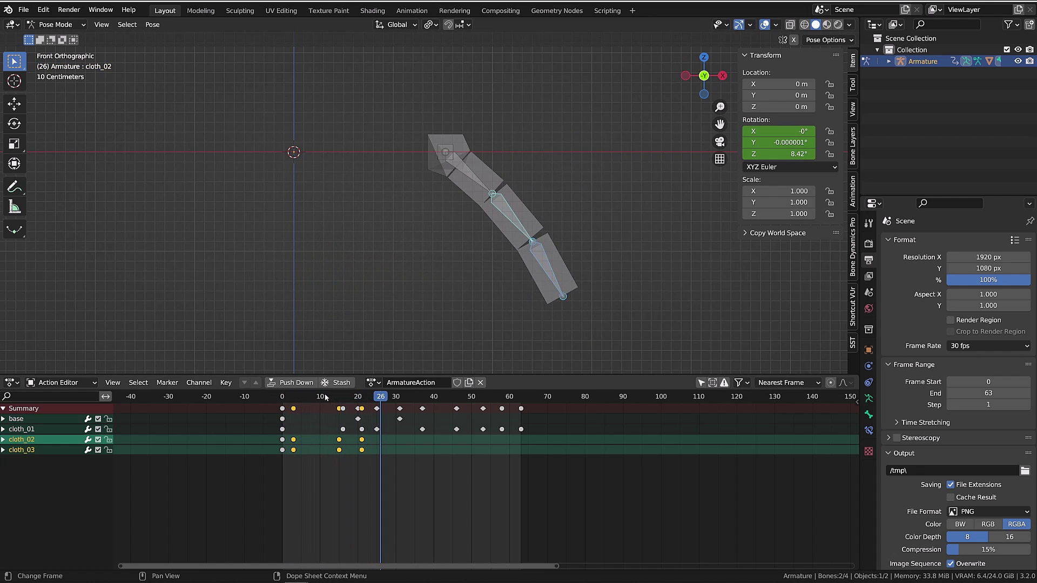
Rotate cloth_02 and cloth_03 for the swing back at frames 29 and 33, with cloth_03 at about -24.2° on Z.
{"action": "left_click_drag", "start_coordinate": [312, 398], "coordinate": [376, 404]}
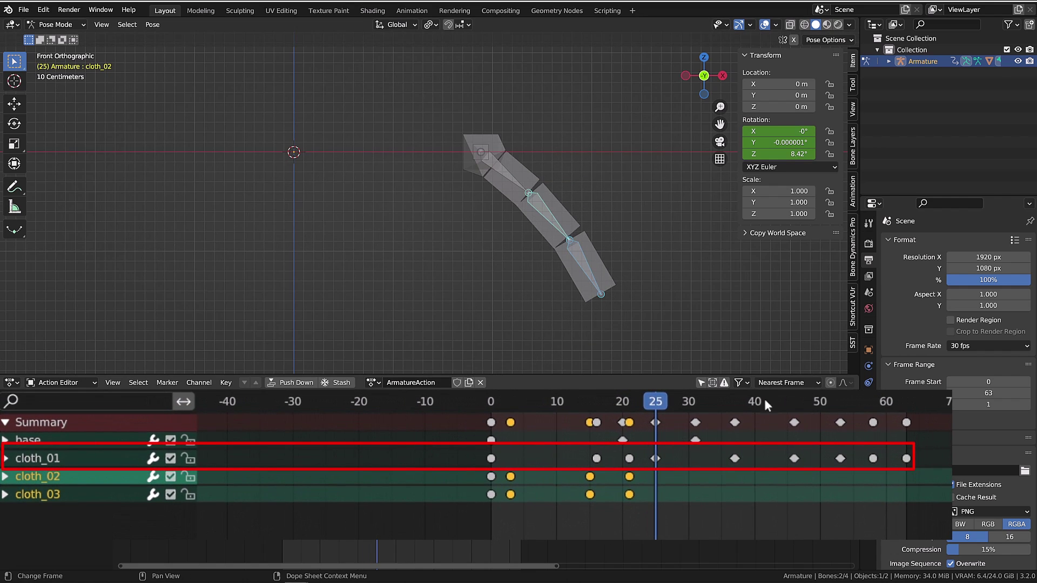
{"action": "left_click_drag", "start_coordinate": [669, 405], "coordinate": [683, 404]}
{"action": "key", "text": "r"}
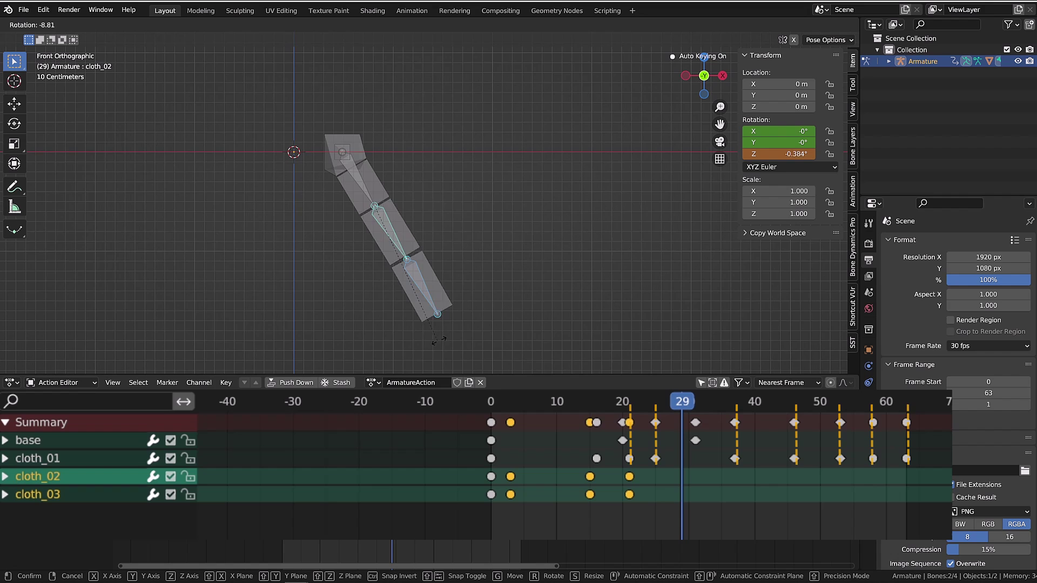
{"action": "left_click_drag", "start_coordinate": [682, 404], "coordinate": [707, 404]}
{"action": "left_click_drag", "start_coordinate": [253, 244], "coordinate": [346, 337]}
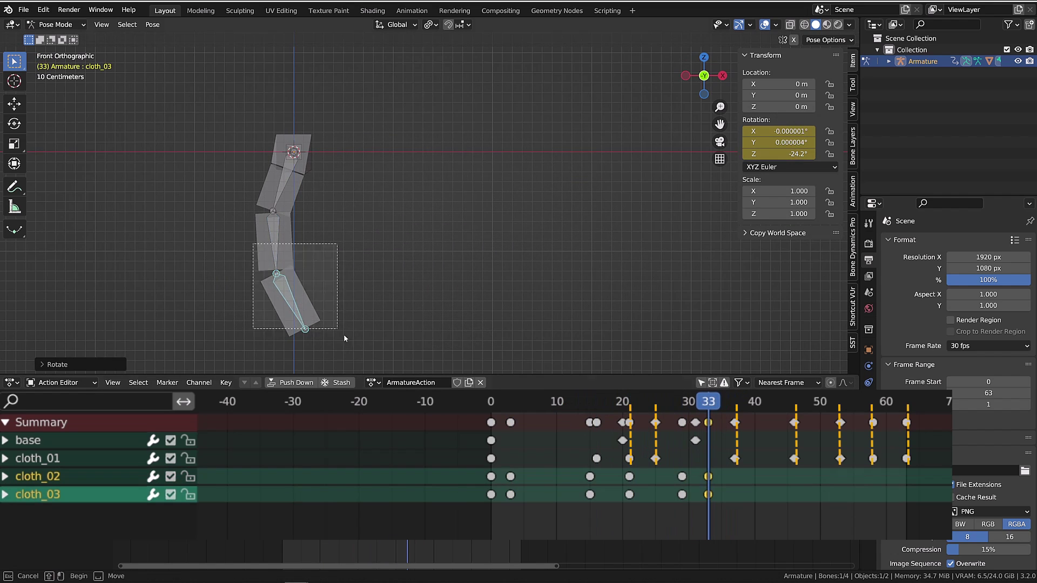
Key alternating rotations on cloth_02 and cloth_03 at frames 44, 50, 56 and 61, clear them at frame 63, and play the result.
{"action": "left_click_drag", "start_coordinate": [603, 404], "coordinate": [893, 404]}
{"action": "key", "text": "r"}
{"action": "left_click", "coordinate": [298, 346]}
{"action": "key", "text": "alt+r"}
{"action": "key", "text": "r"}
{"action": "left_click", "coordinate": [367, 354]}
{"action": "key", "text": "alt+r"}
{"action": "key", "text": "r"}
{"action": "left_click", "coordinate": [311, 361]}
{"action": "key", "text": "alt+r"}
{"action": "key", "text": "r"}
{"action": "key", "text": "Return"}
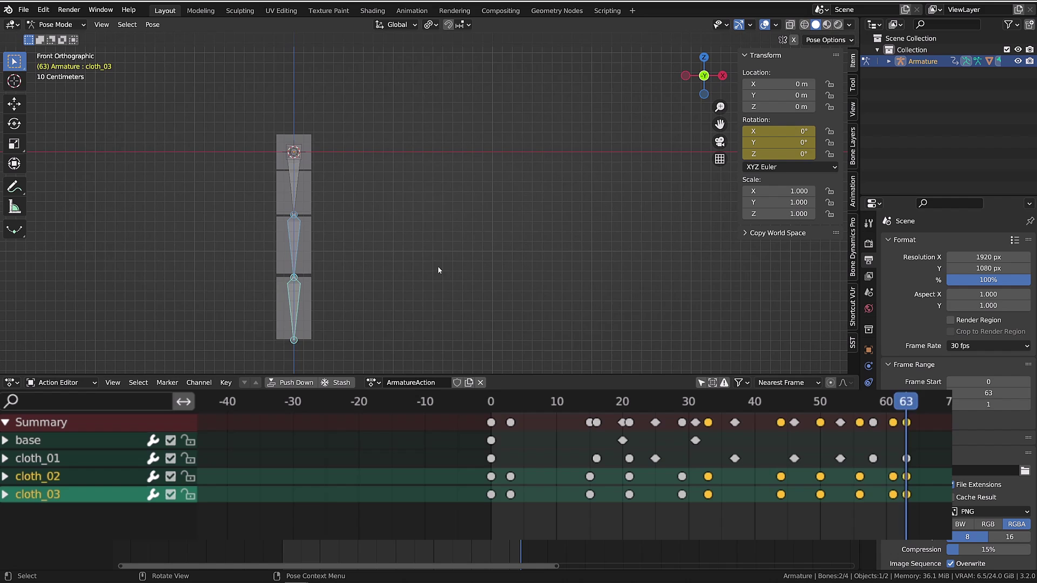
{"action": "key", "text": "space"}
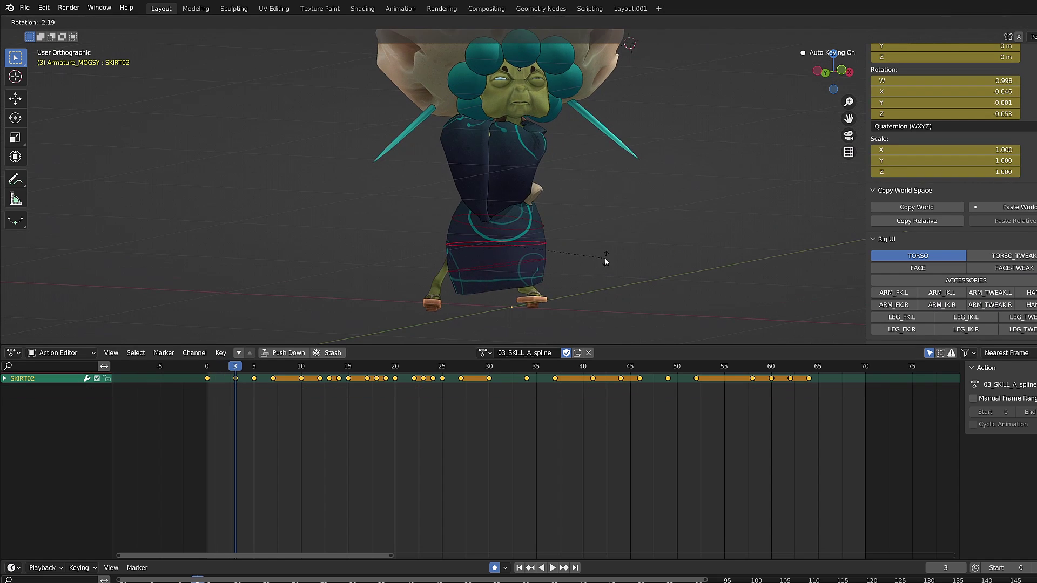
Rotate SKIRT02 at frame 3 on the character rig, and rotate and move the skirt controls at frame 10.
{"action": "left_click", "coordinate": [536, 263]}
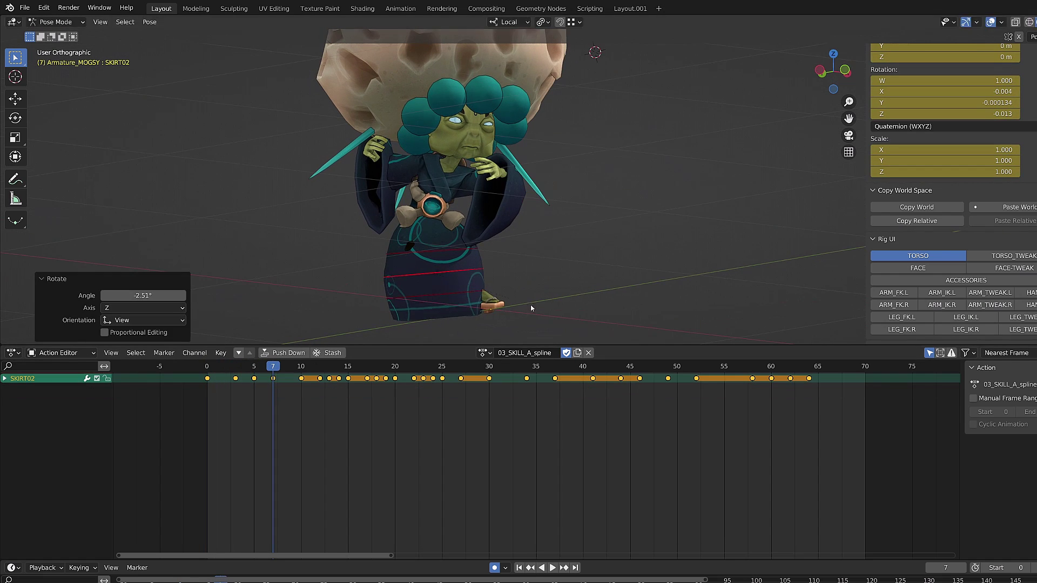
{"action": "left_click", "coordinate": [301, 368]}
{"action": "middle_click_drag", "start_coordinate": [389, 271], "coordinate": [457, 261]}
{"action": "key", "text": "r"}
{"action": "left_click", "coordinate": [458, 297]}
{"action": "key", "text": "g"}
{"action": "left_click", "coordinate": [447, 287]}
{"action": "left_click", "coordinate": [441, 265]}
{"action": "key", "text": "g"}
{"action": "left_click", "coordinate": [440, 274]}
Rotate SKIRT02 and the neighbouring skirt control at frame 12 so the robe trails the body.
{"action": "middle_click_drag", "start_coordinate": [342, 422], "coordinate": [368, 435]}
{"action": "mouse_move", "coordinate": [348, 368]}
{"action": "left_mouse_down"}
{"action": "mouse_move", "coordinate": [366, 367]}
{"action": "mouse_move", "coordinate": [336, 367]}
{"action": "left_mouse_up"}
{"action": "key", "text": "Right"}
{"action": "middle_click_drag", "start_coordinate": [414, 299], "coordinate": [430, 294]}
{"action": "scroll", "coordinate": [377, 442], "scroll_direction": "up", "scroll_amount": 10}
{"action": "middle_click_drag", "start_coordinate": [501, 268], "coordinate": [475, 270]}
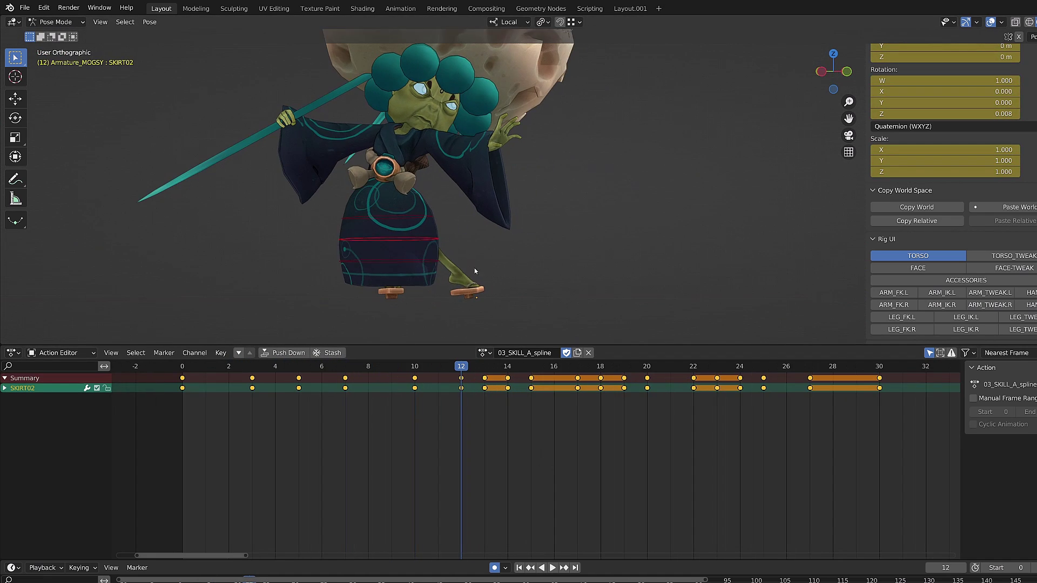
{"action": "key", "text": "r"}
{"action": "left_click", "coordinate": [467, 284]}
{"action": "left_click", "coordinate": [428, 279]}
{"action": "key", "text": "r"}
{"action": "left_click", "coordinate": [422, 289]}
Refine SKIRT02's pose and rotate SKIRT01 at frame 12.
{"action": "left_click", "coordinate": [413, 257]}
{"action": "key", "text": "g"}
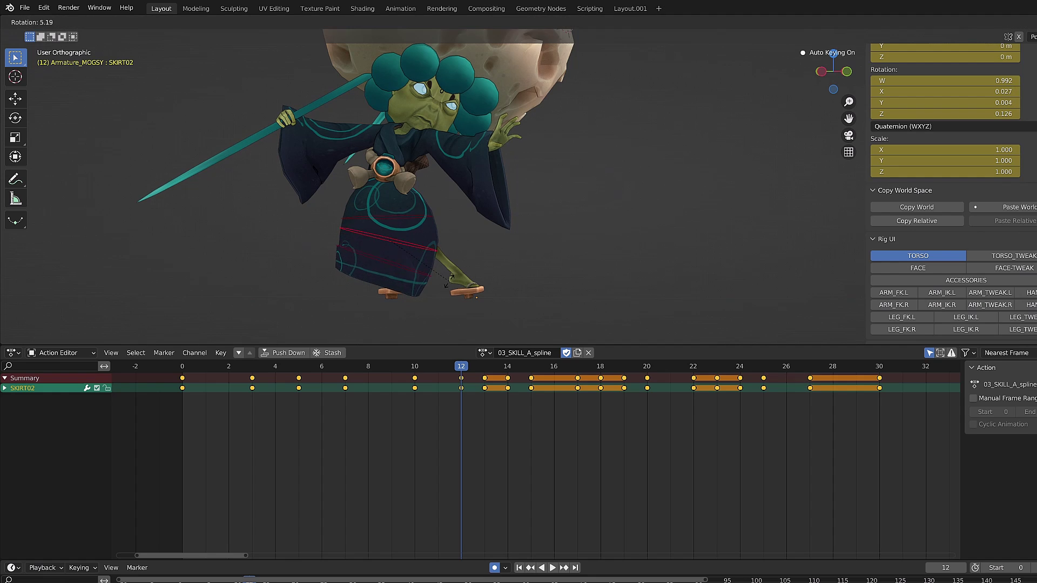
{"action": "left_click", "coordinate": [450, 281]}
{"action": "left_click", "coordinate": [431, 218]}
{"action": "key", "text": "r"}
{"action": "left_click", "coordinate": [432, 238]}
Play the spin with overlays hidden and examine how the skirt follows the body.
{"action": "left_click_drag", "start_coordinate": [373, 367], "coordinate": [451, 381]}
{"action": "key", "text": "space"}
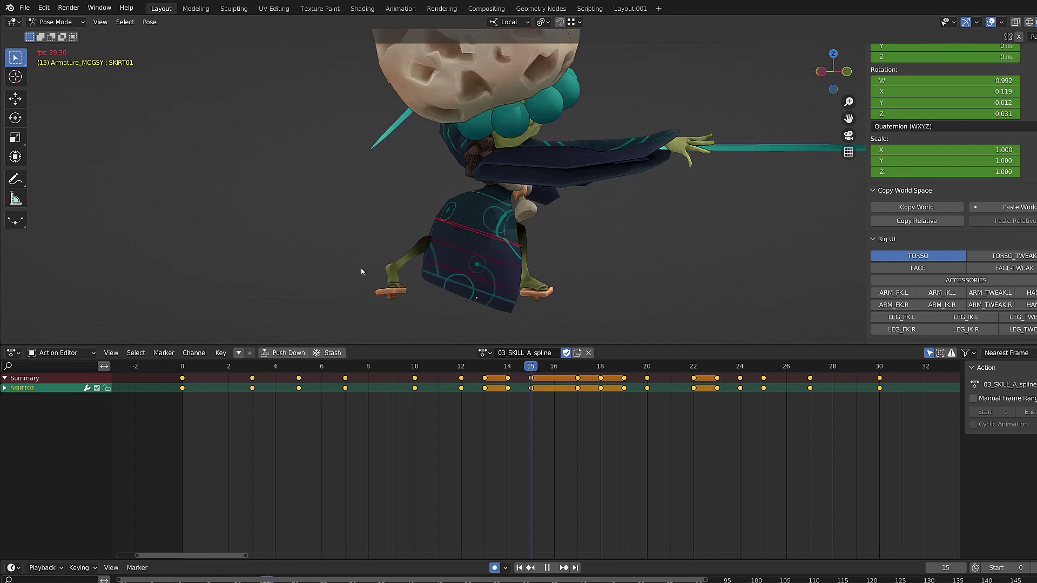
{"action": "middle_click_drag", "start_coordinate": [361, 272], "coordinate": [402, 272]}
{"action": "scroll", "coordinate": [402, 272], "scroll_direction": "down", "scroll_amount": 4}
{"action": "key", "text": "shift+alt+z"}
{"action": "key", "text": "space"}
{"action": "key", "text": "space"}
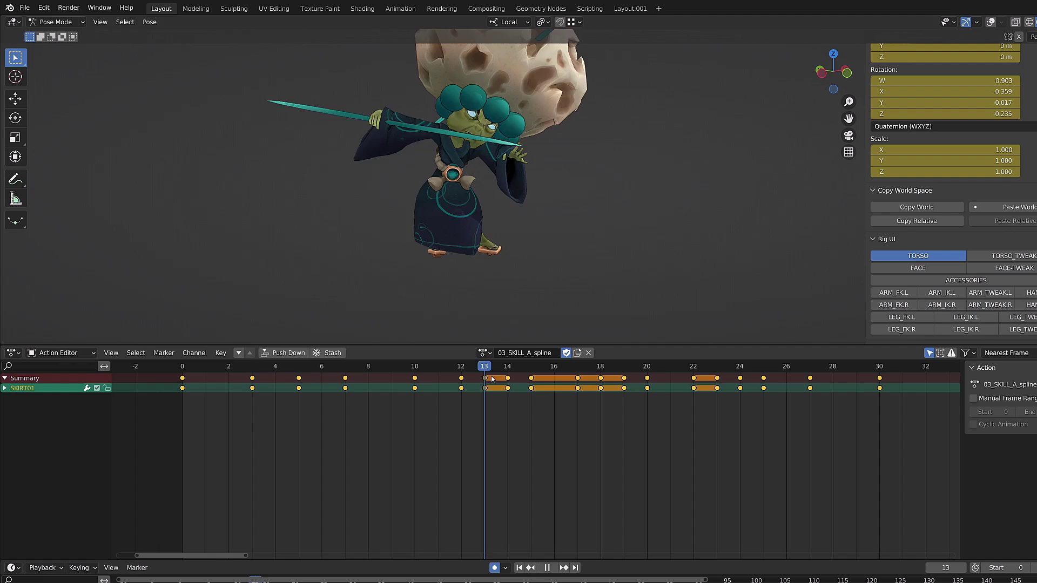
Restore the overlays and rotate SKIRT01, SKIRT02 and SKIRT03 together at frame 18, including a rotation of about -12.3°.
{"action": "key", "text": "r"}
{"action": "left_click", "coordinate": [506, 254]}
{"action": "left_click_drag", "start_coordinate": [491, 379], "coordinate": [600, 367]}
{"action": "key", "text": "shift+alt+z"}
{"action": "left_click", "coordinate": [486, 275]}
{"action": "key", "text": "r"}
{"action": "key", "text": "r"}
{"action": "left_click", "coordinate": [551, 259]}
{"action": "key", "text": "r"}
{"action": "left_click", "coordinate": [551, 281]}
{"action": "key", "text": "r"}
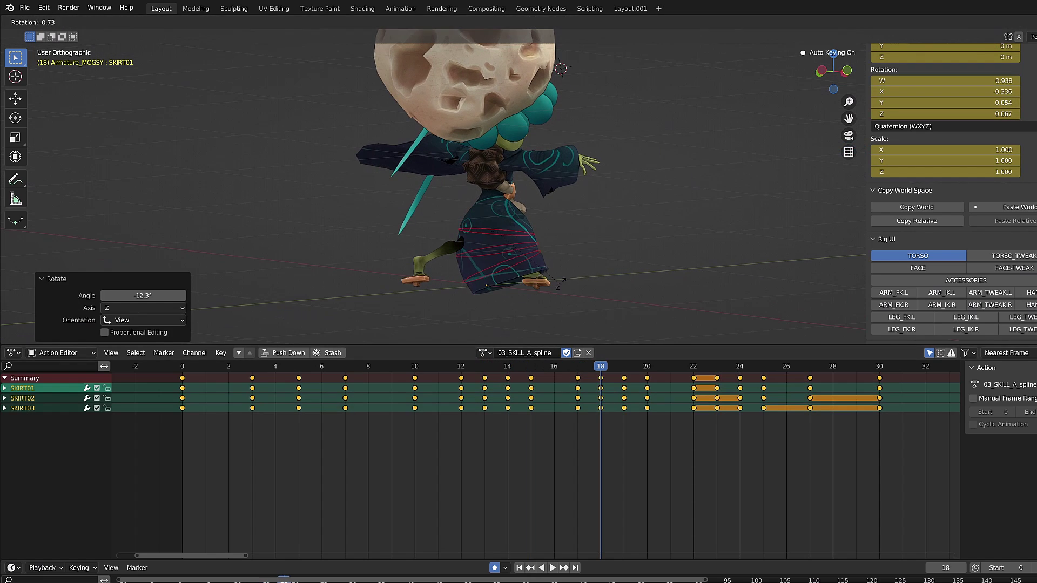
{"action": "left_click", "coordinate": [621, 277]}
{"action": "key", "text": "g"}
{"action": "left_click", "coordinate": [619, 377]}
Rotate the skirt controls at frames 19 and 22 to continue the follow-through.
{"action": "left_click_drag", "start_coordinate": [598, 363], "coordinate": [624, 367]}
{"action": "key", "text": "r"}
{"action": "left_click", "coordinate": [606, 289]}
{"action": "middle_click_drag", "start_coordinate": [606, 288], "coordinate": [603, 265]}
{"action": "left_click_drag", "start_coordinate": [624, 368], "coordinate": [694, 367]}
{"action": "key", "text": "r"}
{"action": "left_click", "coordinate": [597, 261]}
Select another skirt control at frame 22, rotate it, and hide the overlays to check the silhouette.
{"action": "middle_click_drag", "start_coordinate": [421, 238], "coordinate": [500, 265]}
{"action": "left_click", "coordinate": [482, 237]}
{"action": "key", "text": "r"}
{"action": "left_click", "coordinate": [486, 243]}
{"action": "key", "text": "shift+alt+z"}
{"action": "scroll", "coordinate": [499, 263], "scroll_direction": "down", "scroll_amount": 6}
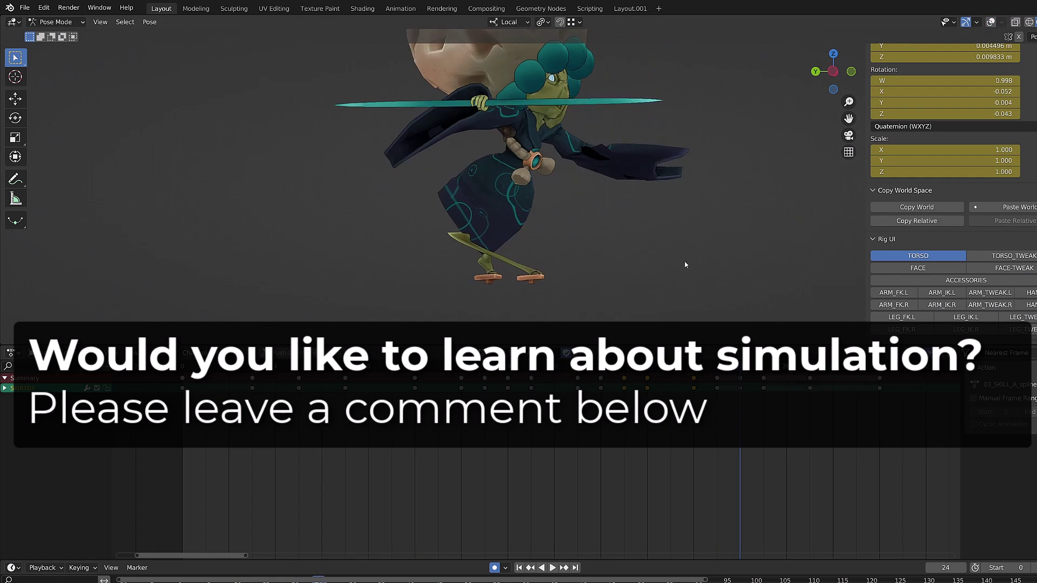
Rotate SKIRT03 at frame 25, checking the hem from several angles.
{"action": "key", "text": "Right"}
{"action": "middle_click_drag", "start_coordinate": [602, 283], "coordinate": [645, 288]}
{"action": "key", "text": "r"}
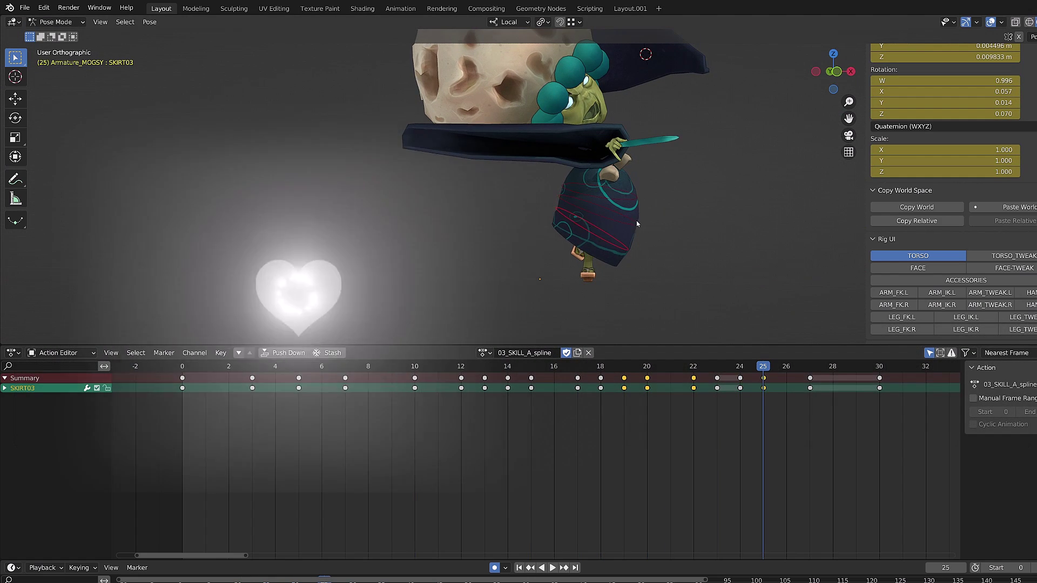
{"action": "middle_click_drag", "start_coordinate": [636, 220], "coordinate": [697, 260]}
{"action": "key", "text": "r"}
{"action": "left_click", "coordinate": [733, 326]}
Move the selected skirt control at frame 27 and scale SKIRT02 by 1.033.
{"action": "key", "text": "Right"}
{"action": "key", "text": "Right"}
{"action": "middle_click_drag", "start_coordinate": [733, 326], "coordinate": [682, 274]}
{"action": "key", "text": "g"}
{"action": "left_click", "coordinate": [670, 278]}
{"action": "left_click", "coordinate": [660, 270]}
{"action": "left_click", "coordinate": [617, 220]}
{"action": "key", "text": "s"}
{"action": "left_click", "coordinate": [649, 245]}
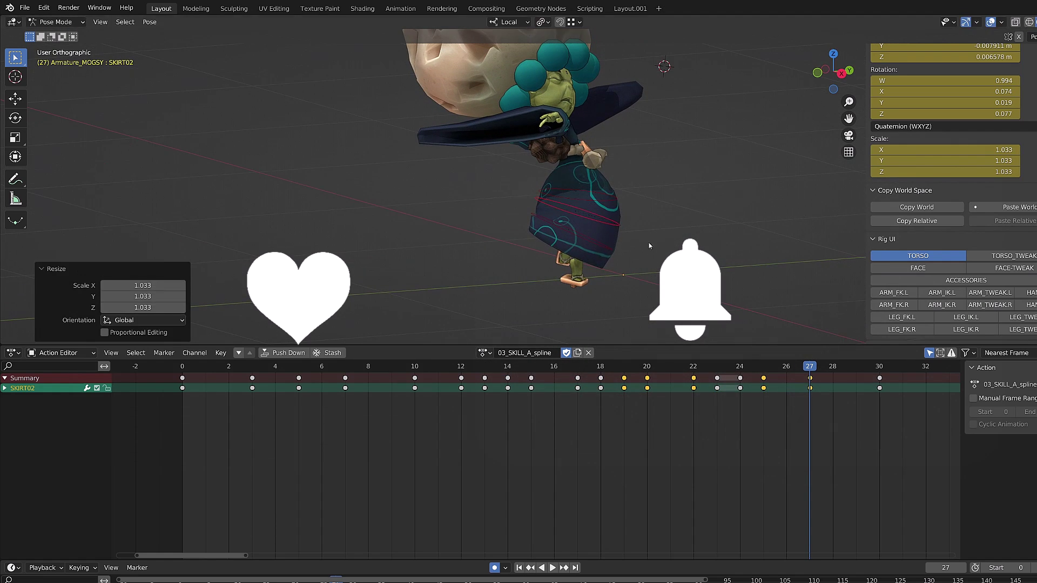
Scale SKIRT03 at frame 27 and move it to flare the hem.
{"action": "left_click", "coordinate": [670, 216]}
{"action": "left_click", "coordinate": [644, 244]}
{"action": "key", "text": "s"}
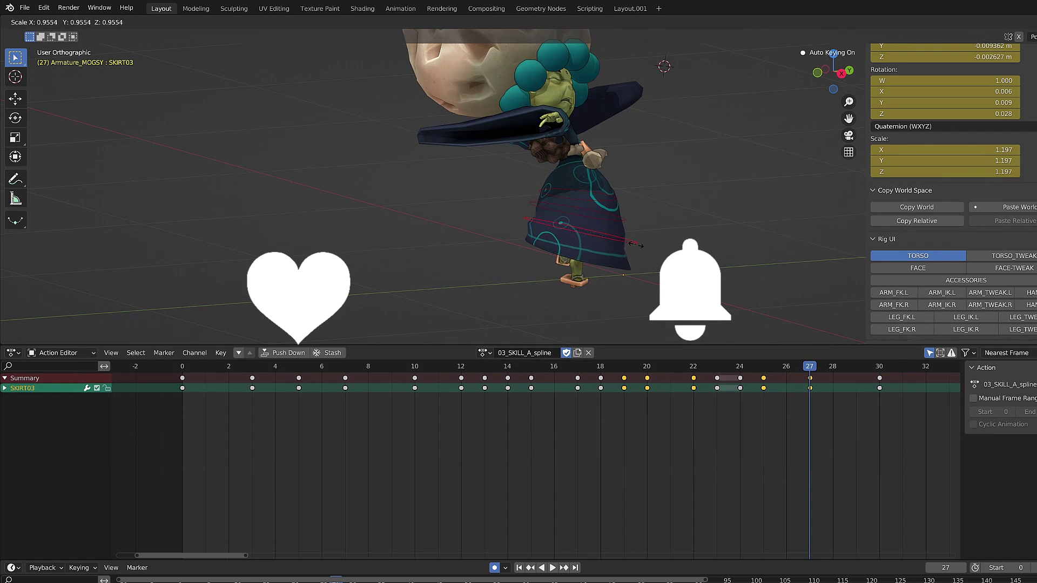
{"action": "left_click", "coordinate": [626, 231]}
{"action": "key", "text": "g"}
{"action": "left_click", "coordinate": [622, 243]}
Scale the skirt controls at frame 30, enlarging SKIRT03 to about 1.076.
{"action": "middle_click_drag", "start_coordinate": [622, 243], "coordinate": [702, 259]}
{"action": "left_click_drag", "start_coordinate": [756, 367], "coordinate": [879, 387]}
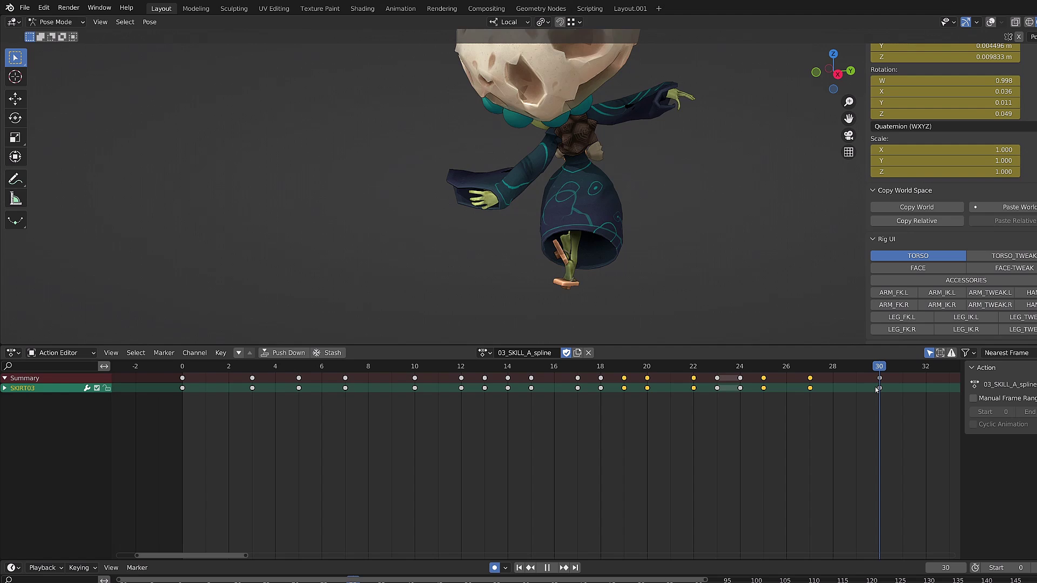
{"action": "scroll", "coordinate": [712, 240], "scroll_direction": "up", "scroll_amount": 4}
{"action": "key", "text": "s"}
{"action": "middle_click_drag", "start_coordinate": [756, 243], "coordinate": [713, 238]}
{"action": "left_click", "coordinate": [724, 242]}
{"action": "scroll", "coordinate": [701, 232], "scroll_direction": "down", "scroll_amount": 2}
{"action": "left_click", "coordinate": [637, 186]}
{"action": "key", "text": "s"}
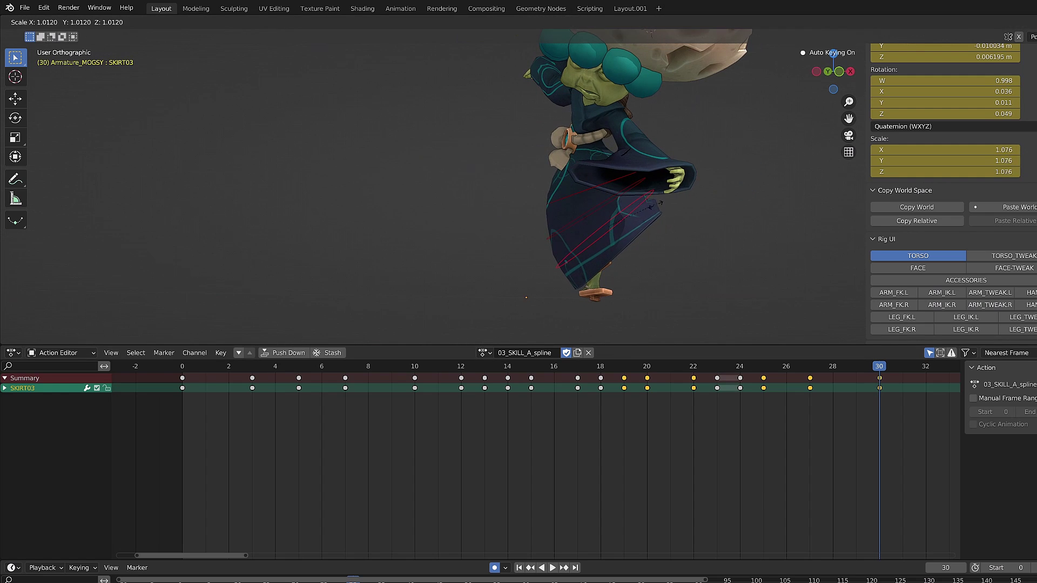
{"action": "left_click", "coordinate": [669, 203]}
{"action": "scroll", "coordinate": [669, 203], "scroll_direction": "down", "scroll_amount": 2}
{"action": "left_click", "coordinate": [658, 366]}
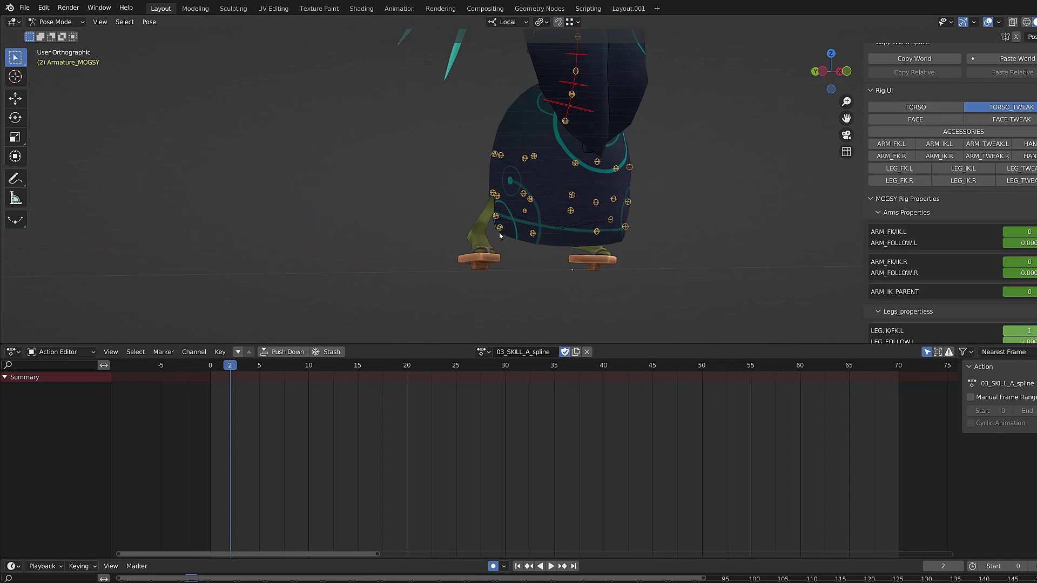
Select all visible torso tweak and robe controls and key them at frame 1 with a zero-distance move.
{"action": "key", "text": "a"}
{"action": "key", "text": "g"}
{"action": "left_click", "coordinate": [471, 249]}
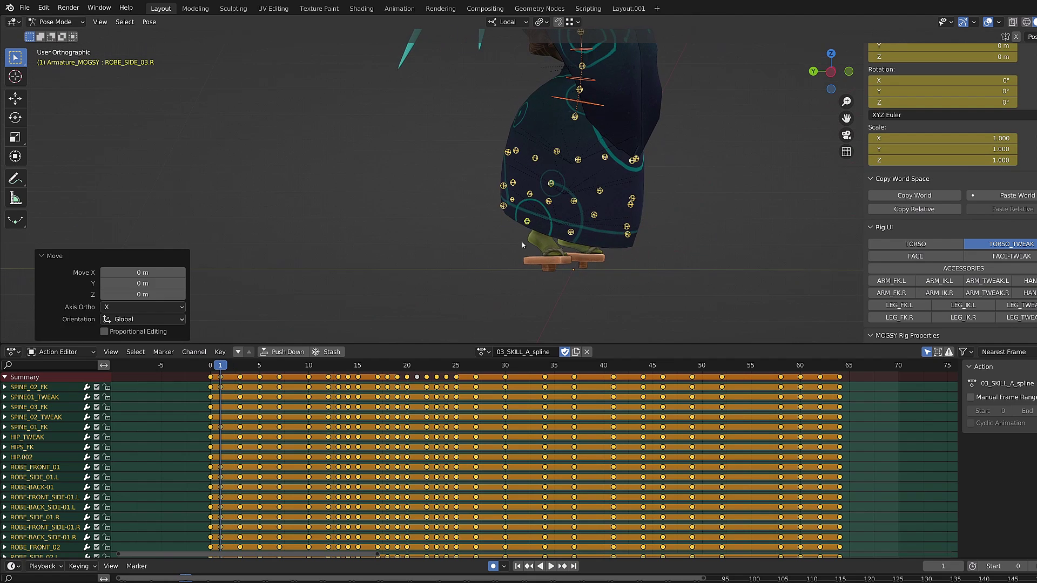
Move the hem control ROBE_SIDE_03.R outward at frame 2.
{"action": "middle_click_drag", "start_coordinate": [521, 245], "coordinate": [461, 246]}
{"action": "scroll", "coordinate": [462, 246], "scroll_direction": "up", "scroll_amount": 3}
{"action": "key", "text": "Right"}
{"action": "left_click", "coordinate": [455, 256]}
{"action": "key", "text": "g"}
{"action": "left_click", "coordinate": [424, 250]}
Move ROBE_SIDE_02.R about 0.026 m at frame 2, refine ROBE_SIDE_03.R, and advance to frame 3.
{"action": "left_click", "coordinate": [443, 204]}
{"action": "key", "text": "g"}
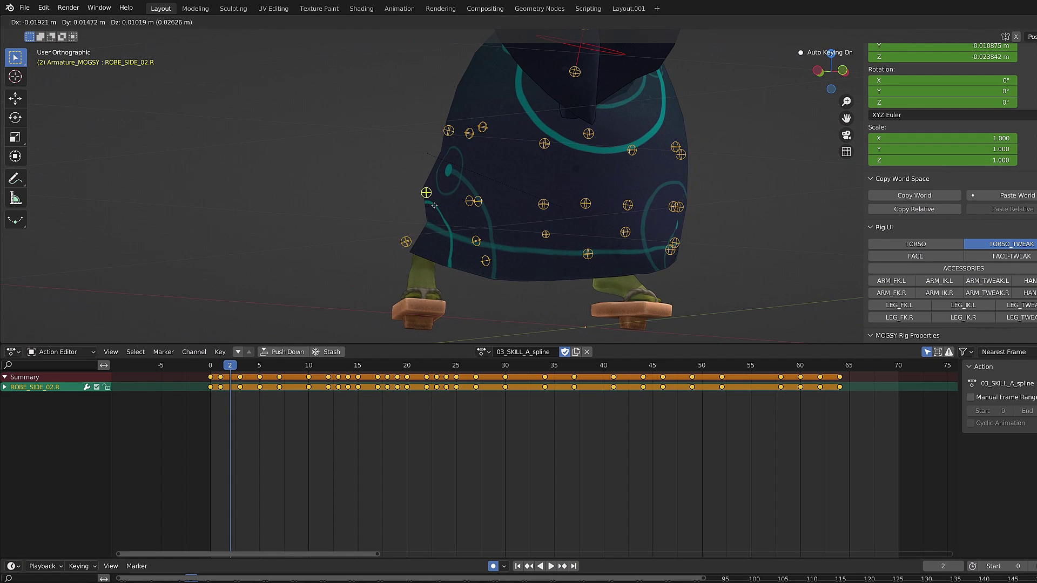
{"action": "left_click", "coordinate": [434, 205]}
{"action": "key", "text": "r"}
{"action": "left_click", "coordinate": [411, 246]}
{"action": "key", "text": "r"}
{"action": "left_click", "coordinate": [406, 244]}
{"action": "key", "text": "g"}
{"action": "left_click", "coordinate": [462, 250]}
{"action": "key", "text": "Right"}
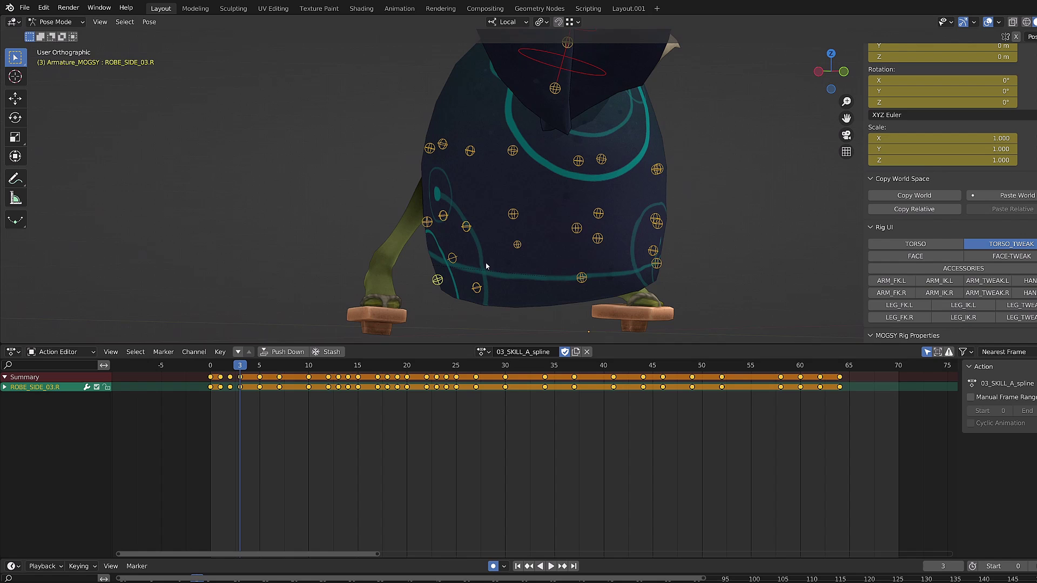
Copy the robe key from frame 2 to frame 3 and reposition ROBE_SIDE_03.R.
{"action": "left_click", "coordinate": [230, 377]}
{"action": "key", "text": "ctrl+c"}
{"action": "key", "text": "ctrl+v"}
{"action": "left_click", "coordinate": [399, 274]}
{"action": "key", "text": "g"}
{"action": "left_click", "coordinate": [390, 270]}
Rotate ROBE_SIDE_02.R about 19° at frame 3.
{"action": "left_click", "coordinate": [415, 216]}
{"action": "key", "text": "r"}
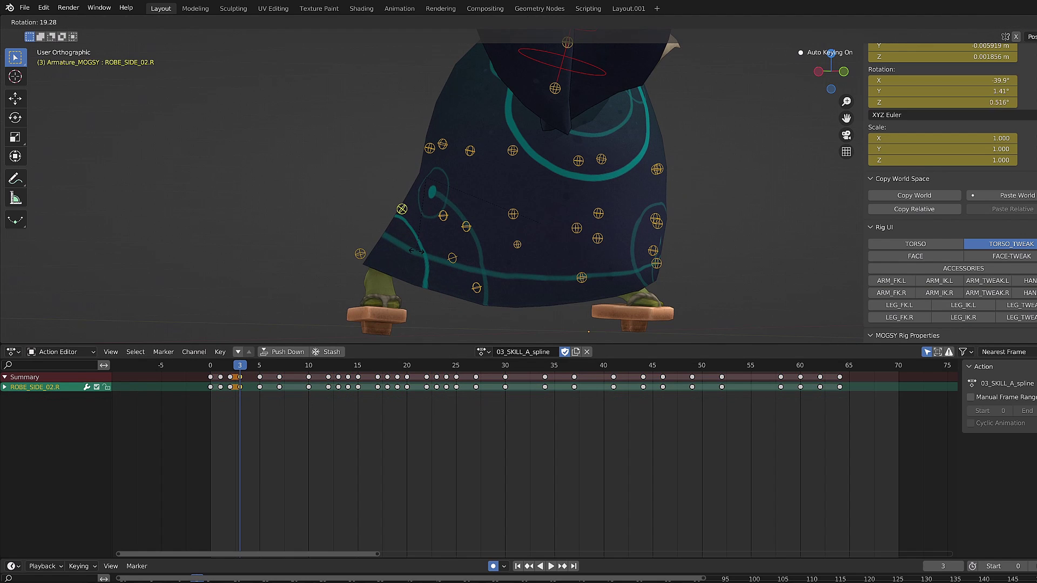
{"action": "left_click", "coordinate": [426, 208]}
Rotate and move further robe hem controls at frame 3 to shape the flared hem.
{"action": "middle_click_drag", "start_coordinate": [426, 207], "coordinate": [476, 232]}
{"action": "left_click", "coordinate": [654, 253]}
{"action": "key", "text": "r"}
{"action": "left_click", "coordinate": [663, 265]}
{"action": "key", "text": "g"}
{"action": "key", "text": "r"}
{"action": "left_click", "coordinate": [667, 238]}
{"action": "left_click", "coordinate": [521, 292]}
{"action": "key", "text": "g"}
{"action": "left_click", "coordinate": [539, 280]}
{"action": "left_click", "coordinate": [444, 200]}
Select all robe controls and copy their frame 3 keys to frame 5.
{"action": "left_click_drag", "start_coordinate": [232, 368], "coordinate": [260, 371]}
{"action": "key", "text": "a"}
{"action": "scroll", "coordinate": [216, 400], "scroll_direction": "up", "scroll_amount": 2}
{"action": "left_click", "coordinate": [190, 377]}
{"action": "key", "text": "ctrl+c"}
{"action": "key", "text": "ctrl+v"}
{"action": "mouse_move", "coordinate": [286, 270]}
{"action": "middle_mouse_down"}
{"action": "mouse_move", "coordinate": [427, 276]}
{"action": "mouse_move", "coordinate": [288, 287]}
{"action": "middle_mouse_up"}
{"action": "mouse_move", "coordinate": [213, 366]}
{"action": "left_mouse_down"}
{"action": "mouse_move", "coordinate": [190, 366]}
{"action": "mouse_move", "coordinate": [213, 366]}
{"action": "left_mouse_up"}
Adjust the side robe controls at frame 5, moving ROBE_SIDE_02.R about 0.004 m.
{"action": "scroll", "coordinate": [508, 259], "scroll_direction": "up", "scroll_amount": 2}
{"action": "middle_click_drag", "start_coordinate": [284, 279], "coordinate": [482, 265]}
{"action": "left_click", "coordinate": [564, 257]}
{"action": "key", "text": "g"}
{"action": "left_click", "coordinate": [587, 252]}
{"action": "key", "text": "r"}
{"action": "left_click", "coordinate": [579, 303]}
{"action": "scroll", "coordinate": [566, 264], "scroll_direction": "down", "scroll_amount": 3}
{"action": "scroll", "coordinate": [453, 260], "scroll_direction": "up", "scroll_amount": 2}
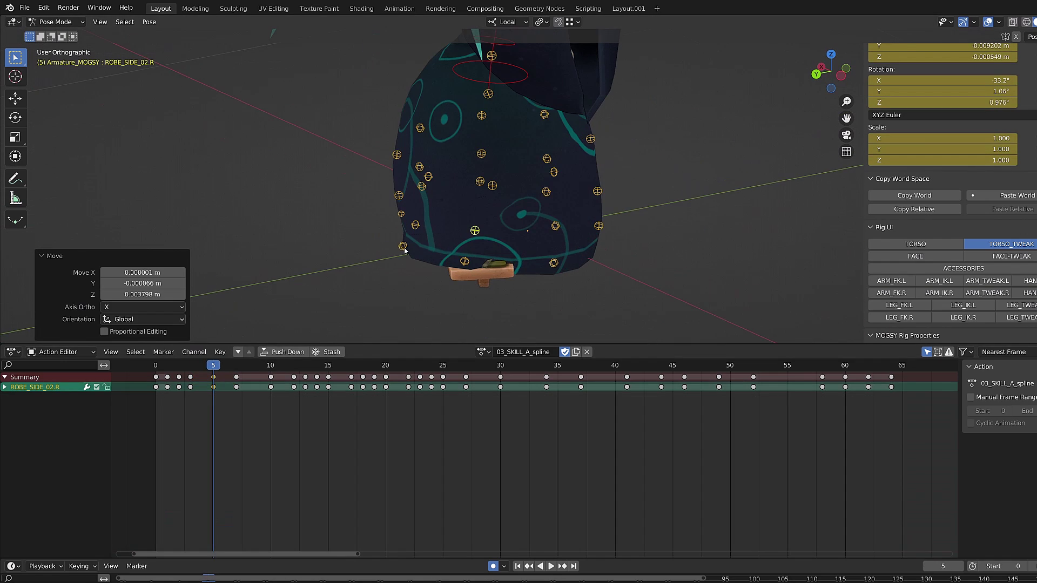
Preview the robe motion without overlays and move ROBE_SIDE_03.R about 0.012 m at frame 6.
{"action": "left_click", "coordinate": [417, 227]}
{"action": "middle_click_drag", "start_coordinate": [417, 232], "coordinate": [449, 237]}
{"action": "left_click_drag", "start_coordinate": [248, 366], "coordinate": [293, 366]}
{"action": "middle_click_drag", "start_coordinate": [324, 245], "coordinate": [189, 246]}
{"action": "key", "text": "shift+alt+z"}
{"action": "left_click_drag", "start_coordinate": [167, 366], "coordinate": [226, 391]}
{"action": "key", "text": "shift+alt+z"}
{"action": "middle_click_drag", "start_coordinate": [486, 257], "coordinate": [542, 254]}
{"action": "key", "text": "g"}
{"action": "left_click", "coordinate": [550, 237]}
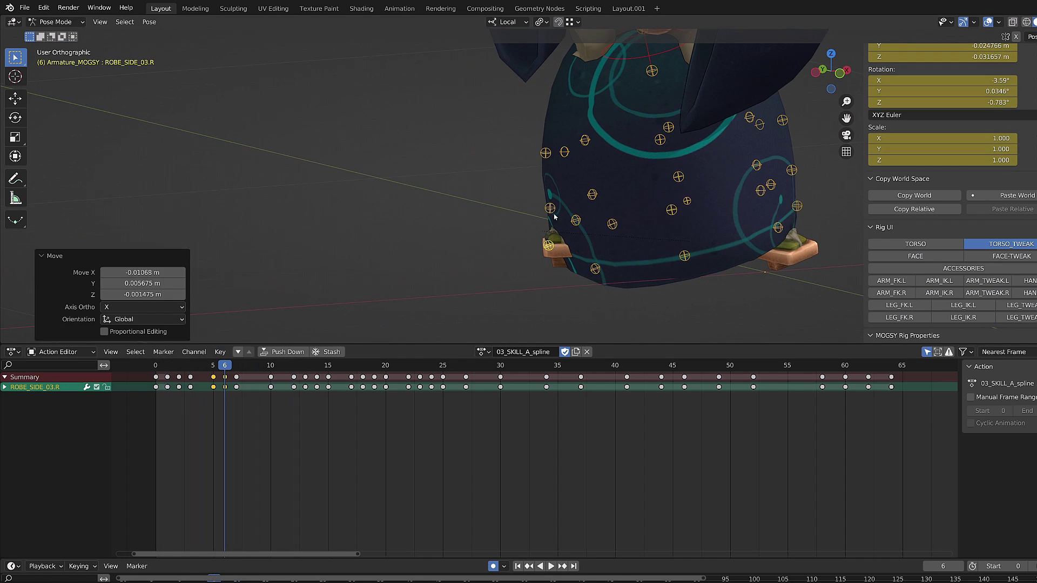
Move ROBE_SIDE_02.R and shift ROBE_SIDE_01.R about 0.004 m at frame 6.
{"action": "left_click", "coordinate": [555, 218]}
{"action": "middle_click_drag", "start_coordinate": [556, 218], "coordinate": [729, 236]}
{"action": "key", "text": "g"}
{"action": "left_click", "coordinate": [736, 237]}
{"action": "left_click", "coordinate": [506, 270]}
{"action": "key", "text": "g"}
{"action": "left_click", "coordinate": [545, 245]}
{"action": "middle_click_drag", "start_coordinate": [527, 239], "coordinate": [432, 210]}
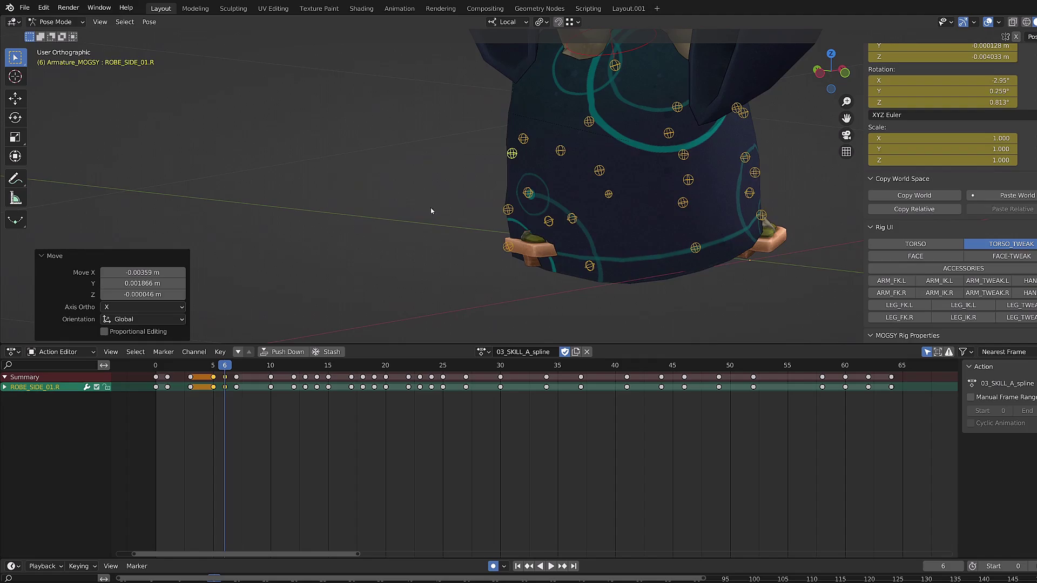
Reposition the right-hand side robe controls at frame 6, moving ROBE_SIDE_03.R about 0.006 m.
{"action": "left_click", "coordinate": [525, 222]}
{"action": "key", "text": "g"}
{"action": "left_click", "coordinate": [517, 271]}
{"action": "left_click", "coordinate": [593, 268]}
{"action": "key", "text": "g"}
{"action": "left_click", "coordinate": [514, 249]}
{"action": "middle_click_drag", "start_coordinate": [512, 247], "coordinate": [485, 264]}
{"action": "left_click", "coordinate": [543, 217]}
{"action": "key", "text": "g"}
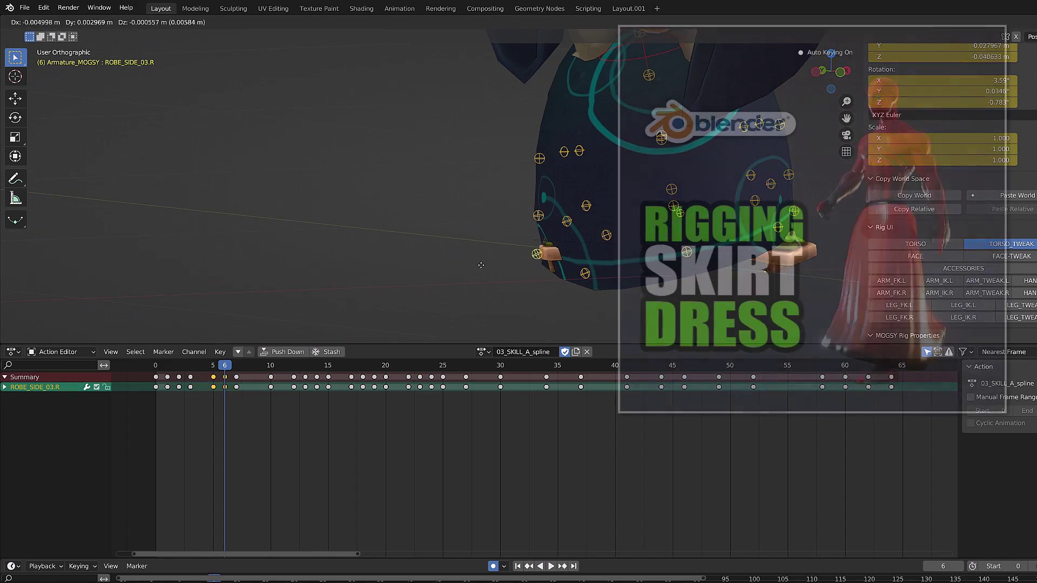
{"action": "left_click", "coordinate": [481, 263]}
Rotate and move the right hem control again at frame 6 and preview the robe motion without overlays.
{"action": "left_click", "coordinate": [538, 254]}
{"action": "key", "text": "r"}
{"action": "middle_click_drag", "start_coordinate": [556, 243], "coordinate": [529, 254]}
{"action": "key", "text": "g"}
{"action": "left_click", "coordinate": [416, 267]}
{"action": "key", "text": "shift+alt+z"}
{"action": "left_click_drag", "start_coordinate": [224, 368], "coordinate": [177, 370]}
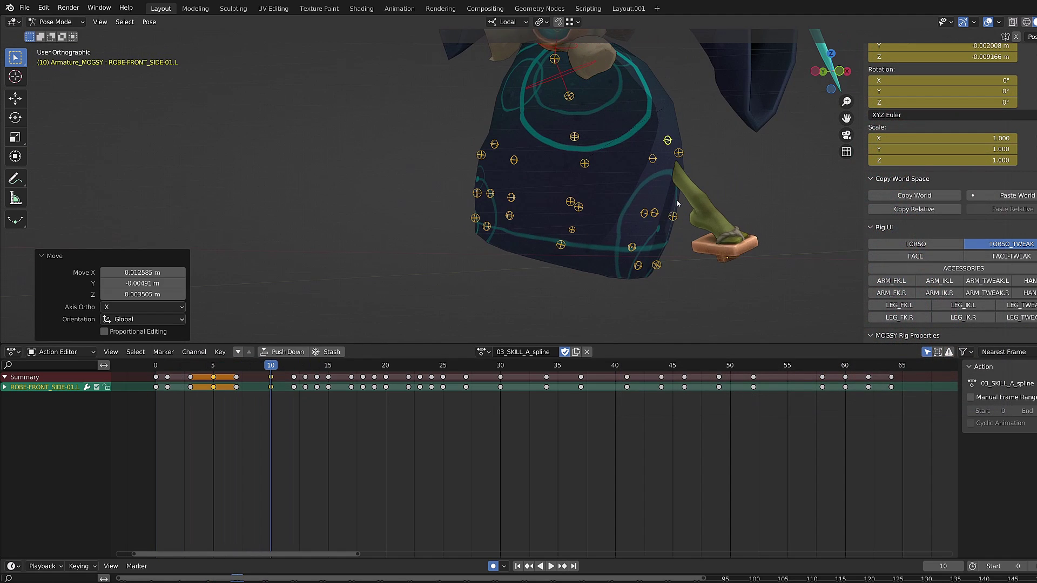
Pull the robe's left front outward over the leg at frame 10, moving ROBE-FRONT_SIDE-03.L about 0.154 m.
{"action": "key", "text": "g"}
{"action": "left_click", "coordinate": [740, 207]}
{"action": "left_click", "coordinate": [611, 264]}
{"action": "key", "text": "g"}
{"action": "left_click", "coordinate": [686, 238]}
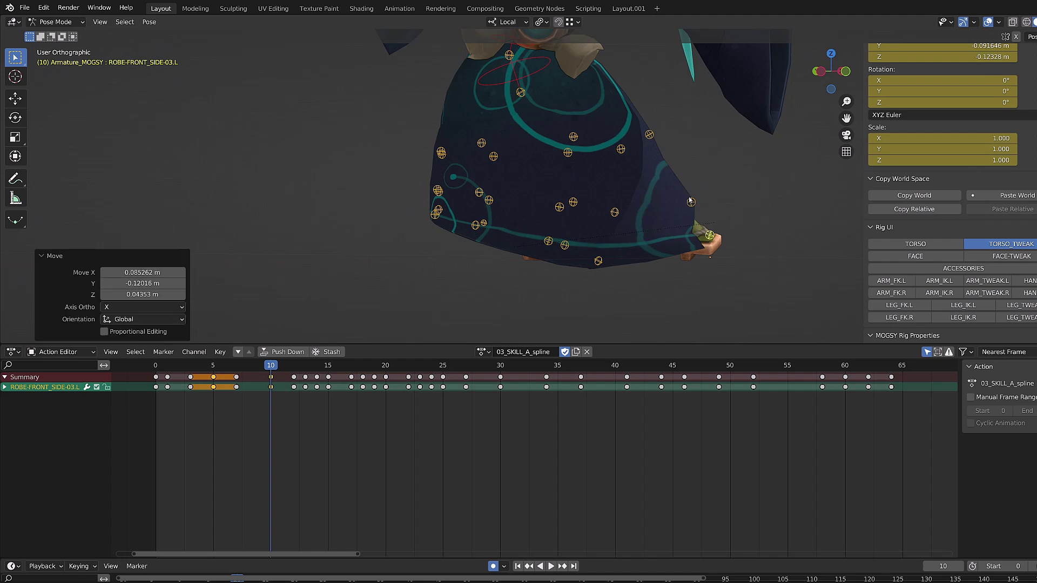
Rotate and reposition the left front-side robe controls and neighbouring front hem controls at frame 10.
{"action": "middle_click_drag", "start_coordinate": [734, 189], "coordinate": [701, 161]}
{"action": "key", "text": "r"}
{"action": "key", "text": "g"}
{"action": "left_click", "coordinate": [702, 205]}
{"action": "mouse_move", "coordinate": [756, 216]}
{"action": "middle_mouse_down"}
{"action": "mouse_move", "coordinate": [635, 232]}
{"action": "mouse_move", "coordinate": [740, 216]}
{"action": "middle_mouse_up"}
{"action": "key", "text": "g"}
{"action": "left_click", "coordinate": [629, 237]}
{"action": "left_click", "coordinate": [563, 247]}
{"action": "middle_click_drag", "start_coordinate": [571, 259], "coordinate": [602, 249]}
{"action": "key", "text": "r"}
{"action": "left_click", "coordinate": [615, 201]}
Shape the robe's left side from behind at frame 10, raising ROBE_SIDE_03.L about 0.01 m.
{"action": "middle_click_drag", "start_coordinate": [695, 211], "coordinate": [465, 243]}
{"action": "left_click", "coordinate": [452, 274]}
{"action": "middle_click_drag", "start_coordinate": [444, 278], "coordinate": [413, 270]}
{"action": "key", "text": "g"}
{"action": "left_click", "coordinate": [390, 246]}
{"action": "left_click", "coordinate": [390, 218]}
{"action": "key", "text": "g"}
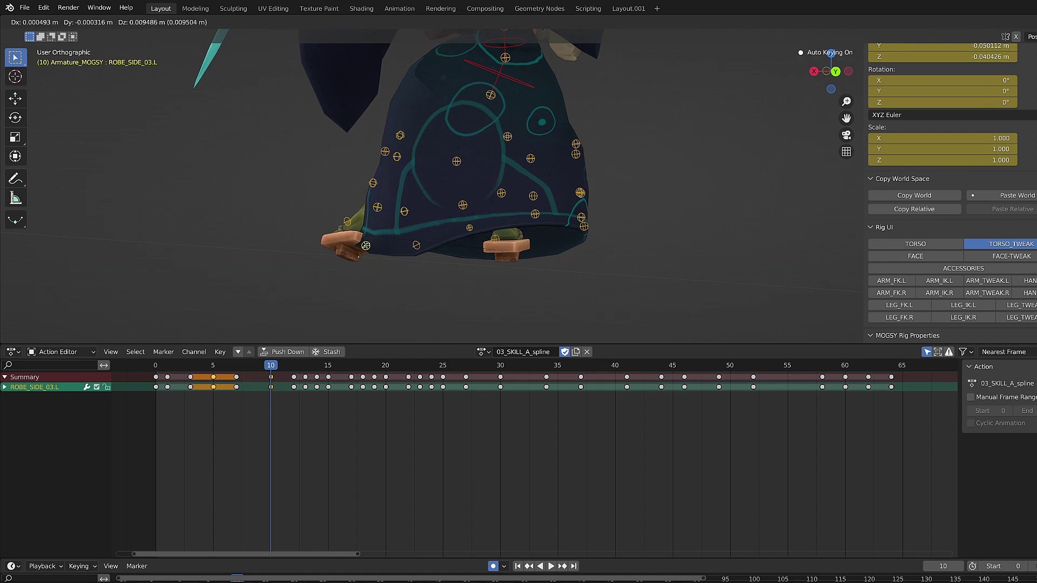
{"action": "left_click", "coordinate": [378, 238]}
Raise ROBE-FRONT_SIDE-03.L about 0.016 m at frame 10 to clear the foot.
{"action": "key", "text": "g"}
{"action": "middle_click_drag", "start_coordinate": [378, 237], "coordinate": [432, 211]}
{"action": "left_click", "coordinate": [459, 227]}
{"action": "left_click", "coordinate": [406, 187]}
{"action": "key", "text": "r"}
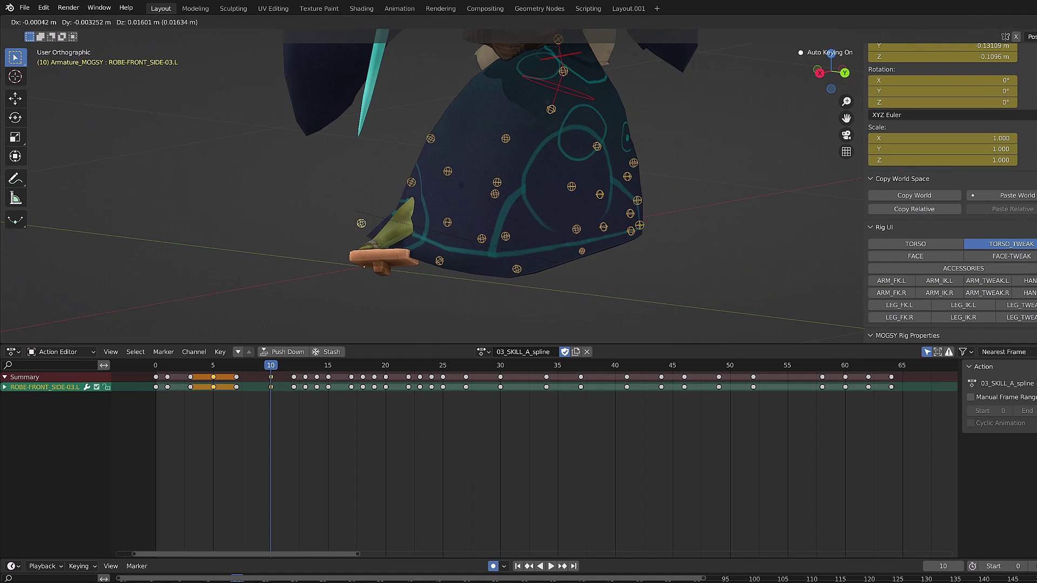
{"action": "left_click", "coordinate": [361, 223]}
Refine the left-side robe controls around the extended leg at frame 10 by moving and rotating them.
{"action": "middle_click_drag", "start_coordinate": [361, 223], "coordinate": [526, 240]}
{"action": "key", "text": "g"}
{"action": "left_click", "coordinate": [672, 197]}
{"action": "left_click", "coordinate": [694, 197]}
{"action": "key", "text": "r"}
{"action": "key", "text": "r"}
{"action": "left_click", "coordinate": [675, 241]}
{"action": "key", "text": "g"}
{"action": "left_click", "coordinate": [626, 214]}
Move the remaining lower hem controls at frame 10 to smooth the robe's outline.
{"action": "left_click", "coordinate": [565, 266]}
{"action": "key", "text": "g"}
{"action": "left_click", "coordinate": [507, 224]}
{"action": "left_click", "coordinate": [648, 225]}
{"action": "middle_click_drag", "start_coordinate": [479, 189], "coordinate": [642, 224]}
{"action": "key", "text": "g"}
{"action": "left_click", "coordinate": [610, 227]}
{"action": "key", "text": "r"}
Key breakdown poses for ROBE-FRONT_SIDE-01.L, ROBE-FRONT_SIDE-02.L and ROBE-FRONT_SIDE-03.L at frames 9 and 8.
{"action": "key", "text": "shift+alt+z"}
{"action": "left_click_drag", "start_coordinate": [218, 367], "coordinate": [259, 367]}
{"action": "key", "text": "shift+alt+z"}
{"action": "scroll", "coordinate": [648, 235], "scroll_direction": "up", "scroll_amount": 2}
{"action": "middle_click_drag", "start_coordinate": [648, 235], "coordinate": [726, 224]}
{"action": "left_click", "coordinate": [786, 178]}
{"action": "key", "text": "Left"}
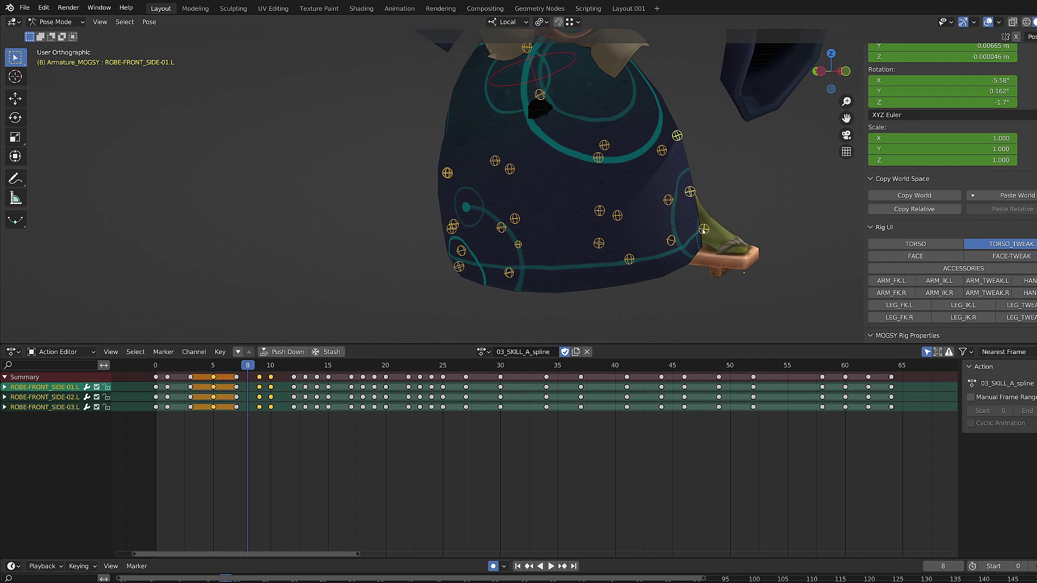
{"action": "key", "text": "shift+e"}
{"action": "left_click", "coordinate": [707, 230]}
Move and rotate a left front-side robe control at frame 8 to refine the breakdown pose.
{"action": "middle_click_drag", "start_coordinate": [667, 241], "coordinate": [610, 230]}
{"action": "left_click", "coordinate": [708, 184]}
{"action": "key", "text": "g"}
{"action": "key", "text": "r"}
Create a breakdown pose for ROBE_SIDE_02.L and ROBE_SIDE_03.L at frame 8 with a factor of 0.553, and go to frame 7.
{"action": "left_click", "coordinate": [679, 249]}
{"action": "left_click", "coordinate": [675, 209], "text": "shift"}
{"action": "key", "text": "shift+s"}
{"action": "middle_click_drag", "start_coordinate": [732, 195], "coordinate": [772, 238]}
{"action": "left_click", "coordinate": [720, 242]}
{"action": "mouse_move", "coordinate": [248, 367]}
{"action": "left_mouse_down"}
{"action": "mouse_move", "coordinate": [259, 368]}
{"action": "mouse_move", "coordinate": [236, 367]}
{"action": "left_mouse_up"}
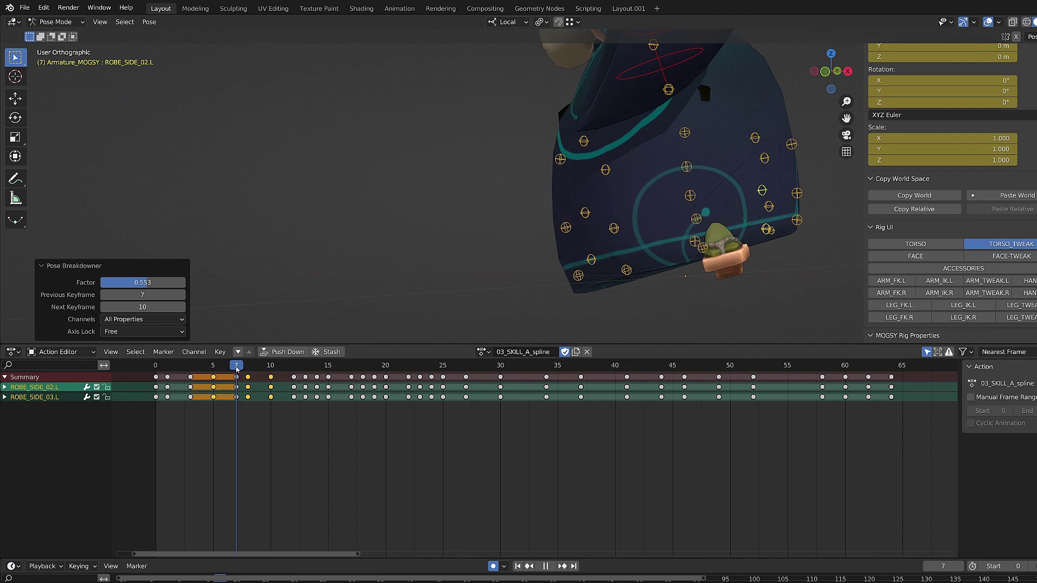
Apply a breakdown pose to ROBE-FRONT_SIDE-02.L and ROBE-FRONT_SIDE-03.L at frame 7.
{"action": "middle_click_drag", "start_coordinate": [648, 232], "coordinate": [745, 230]}
{"action": "left_click_drag", "start_coordinate": [238, 369], "coordinate": [241, 372]}
{"action": "left_click", "coordinate": [722, 197]}
{"action": "middle_click_drag", "start_coordinate": [745, 232], "coordinate": [707, 221]}
{"action": "key", "text": "r"}
{"action": "left_click", "coordinate": [688, 181], "text": "shift"}
{"action": "key", "text": "shift+e"}
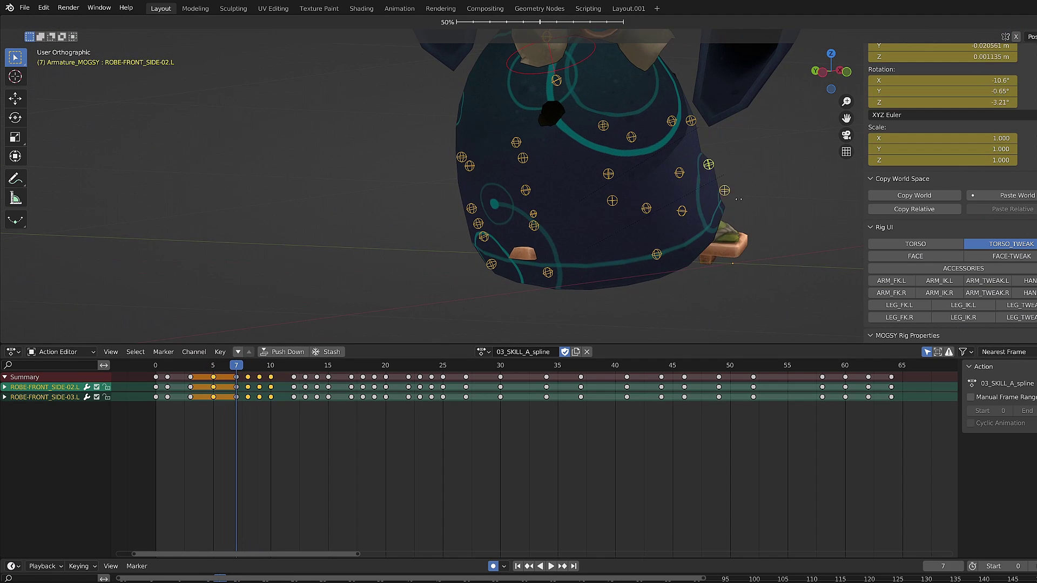
{"action": "left_click", "coordinate": [756, 208]}
{"action": "scroll", "coordinate": [770, 203], "scroll_direction": "down", "scroll_amount": 4}
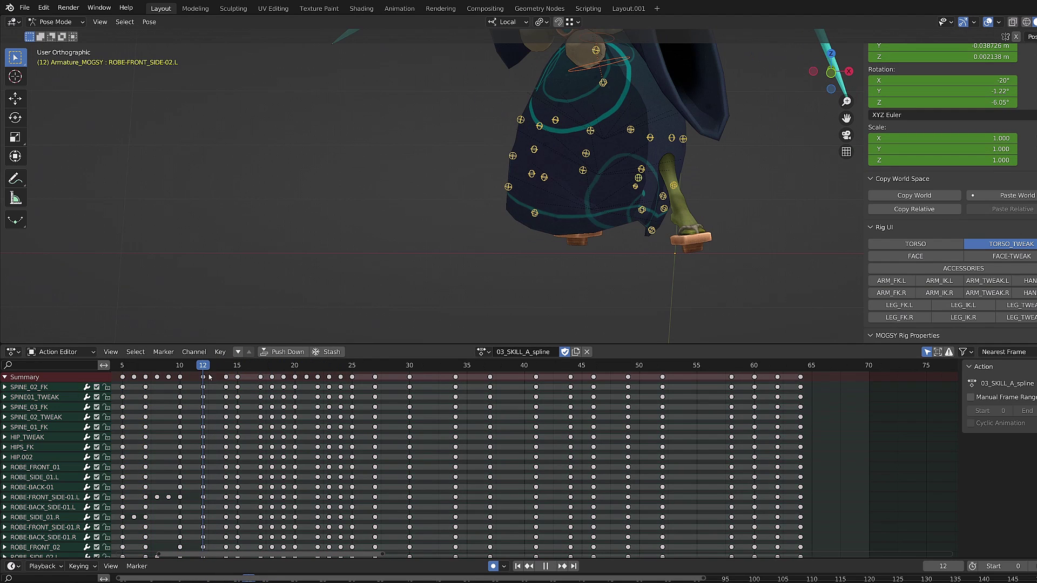
Duplicate the selected keyframes in the action and place the copies near frame 12.
{"action": "key", "text": "shift+d"}
{"action": "key", "text": "g"}
{"action": "left_click", "coordinate": [194, 374]}
Move and rotate a tweak control on the left side of the robe at frame 12 to refine the cloth shape.
{"action": "middle_click_drag", "start_coordinate": [599, 213], "coordinate": [668, 181]}
{"action": "left_click", "coordinate": [689, 202]}
{"action": "left_click", "coordinate": [642, 178]}
{"action": "key", "text": "g"}
{"action": "key", "text": "g"}
{"action": "key", "text": "r"}
{"action": "left_click", "coordinate": [375, 200]}
{"action": "key", "text": "r"}
{"action": "left_click", "coordinate": [446, 199]}
Adjust ROBE_SIDE_02.L at frame 12 by moving and rotating it to smooth the robe's side.
{"action": "left_click", "coordinate": [405, 129]}
{"action": "key", "text": "g"}
{"action": "key", "text": "r"}
{"action": "left_click", "coordinate": [413, 159]}
{"action": "key", "text": "g"}
Review the robe's motion from frame 12 to frame 14 with the viewport overlays hidden, and show the overlays again.
{"action": "key", "text": "shift+alt+z"}
{"action": "left_click_drag", "start_coordinate": [202, 369], "coordinate": [226, 372]}
{"action": "middle_click_drag", "start_coordinate": [518, 200], "coordinate": [599, 181]}
{"action": "key", "text": "shift+alt+z"}
{"action": "scroll", "coordinate": [555, 238], "scroll_direction": "up", "scroll_amount": 3}
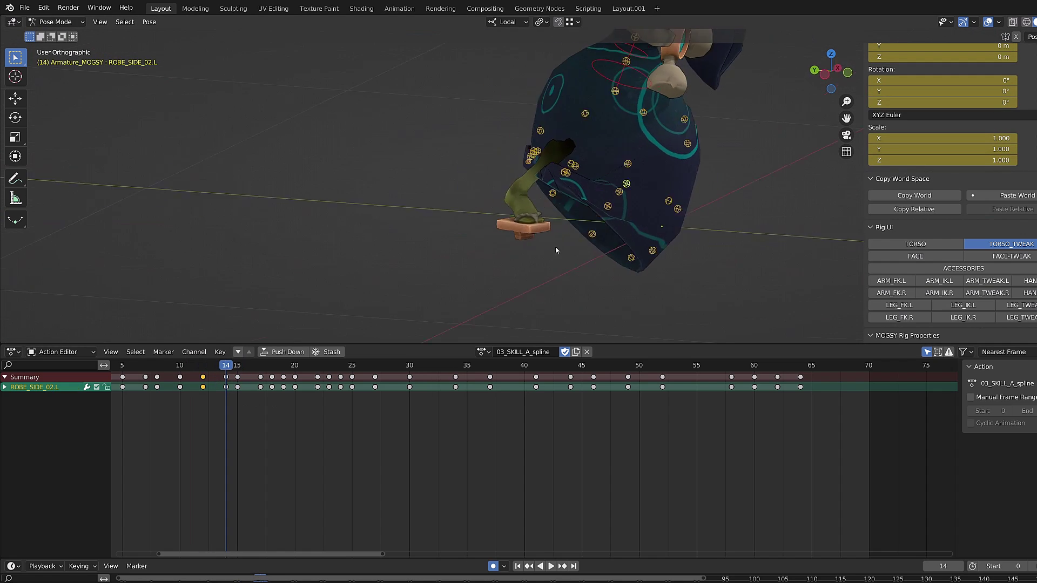
Reposition several robe tweak controls around the bent leg at frame 14 so the cloth follows it.
{"action": "middle_click_drag", "start_coordinate": [555, 250], "coordinate": [457, 181]}
{"action": "left_click", "coordinate": [569, 164]}
{"action": "key", "text": "g"}
{"action": "left_click", "coordinate": [492, 181]}
{"action": "left_click", "coordinate": [490, 151]}
{"action": "key", "text": "g"}
{"action": "left_click", "coordinate": [587, 156]}
{"action": "key", "text": "g"}
{"action": "middle_click_drag", "start_coordinate": [576, 167], "coordinate": [551, 154]}
{"action": "left_click", "coordinate": [610, 168]}
{"action": "left_click", "coordinate": [565, 143]}
Move two neighbouring robe tweak controls, working from a closer angle, to shape the cloth around the leg.
{"action": "scroll", "coordinate": [406, 157], "scroll_direction": "up", "scroll_amount": 3}
{"action": "middle_click_drag", "start_coordinate": [378, 162], "coordinate": [567, 127]}
{"action": "left_click", "coordinate": [457, 187]}
{"action": "key", "text": "g"}
{"action": "left_click", "coordinate": [459, 189]}
{"action": "left_click", "coordinate": [463, 161]}
{"action": "key", "text": "g"}
{"action": "key", "text": "g"}
Rotate and move the next robe tweak controls to refine the upper part of the fold.
{"action": "left_click", "coordinate": [469, 147]}
{"action": "key", "text": "r"}
{"action": "left_click", "coordinate": [475, 112]}
{"action": "key", "text": "g"}
{"action": "middle_click_drag", "start_coordinate": [478, 113], "coordinate": [410, 162]}
{"action": "left_click", "coordinate": [526, 117]}
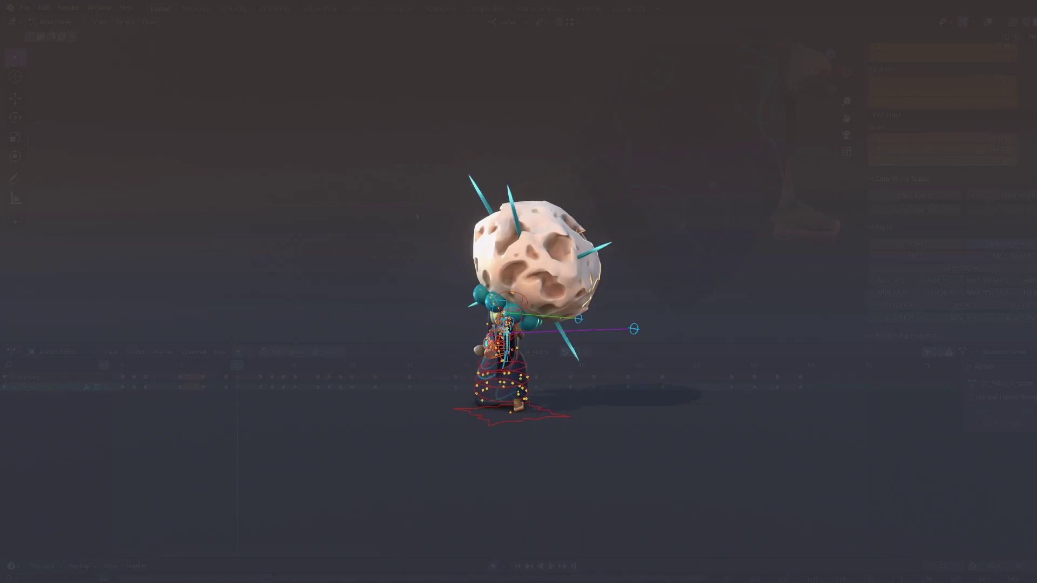